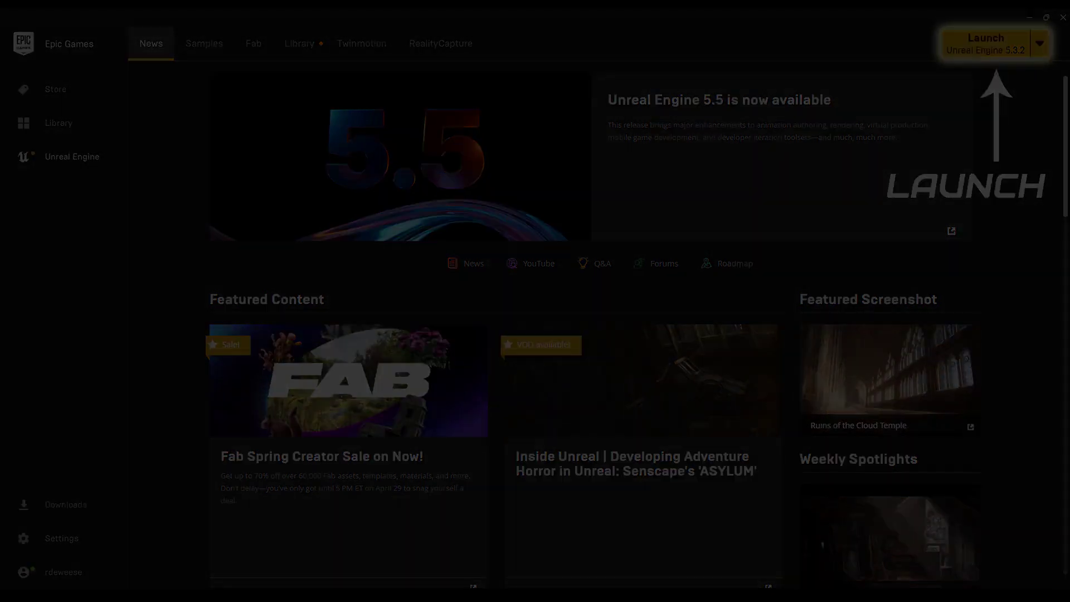
Step: Show the Games project templates to pick Third Person for the new project
left_click(94, 128)
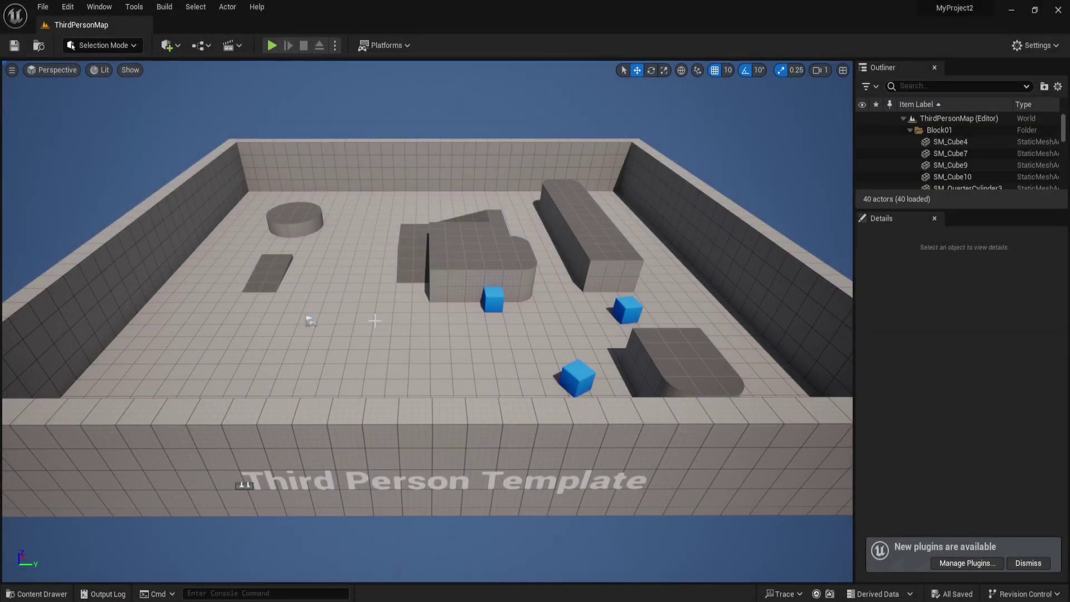
Step: Browse the Content Drawer to Characters > Mannequin_UE4 > Meshes
left_click(39, 594)
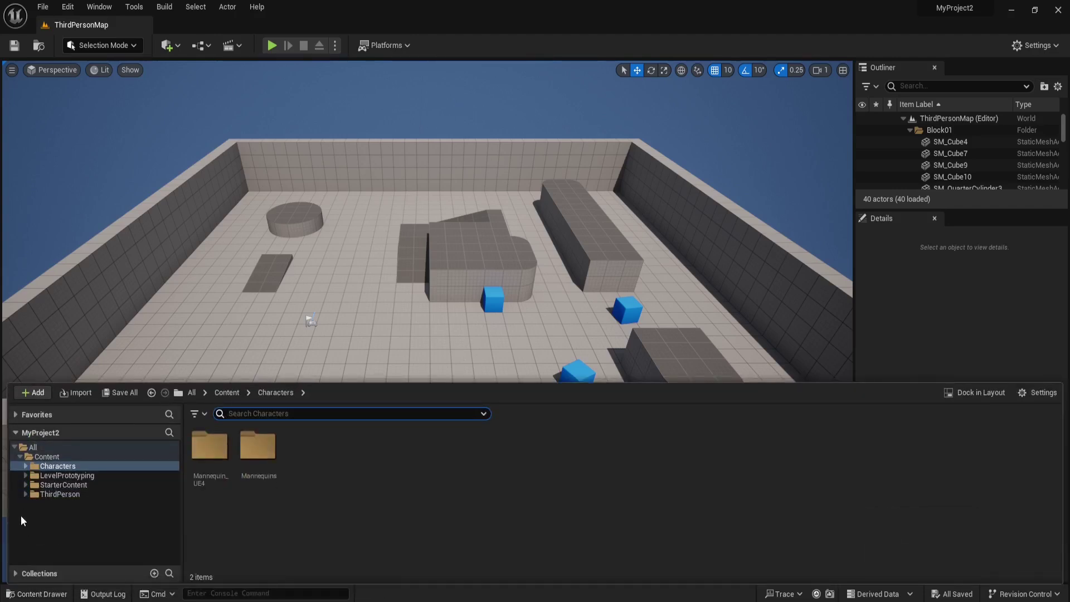
left_click(26, 466)
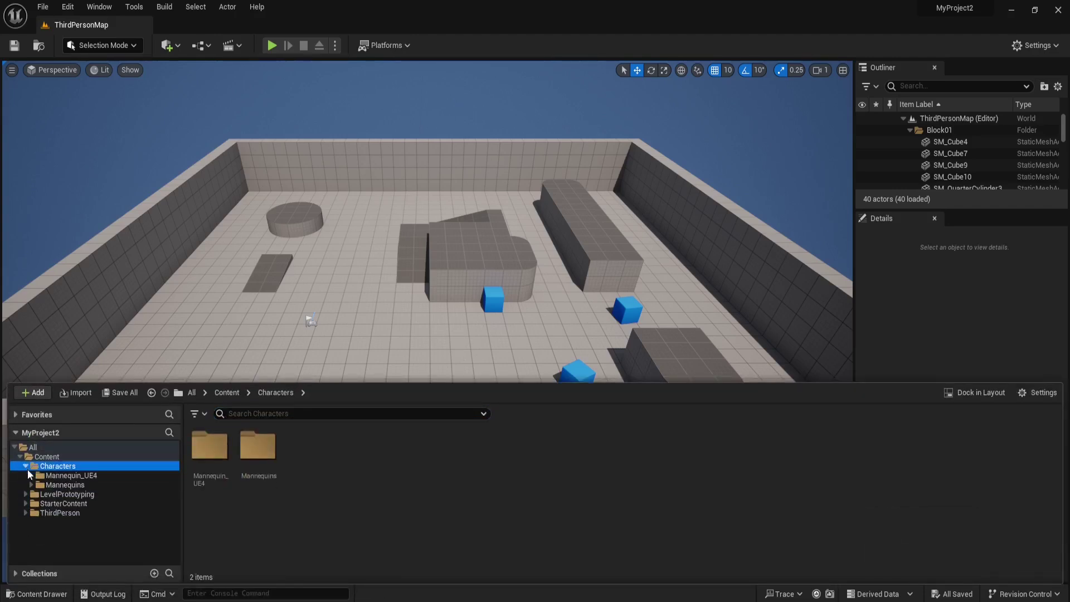
left_click(31, 476)
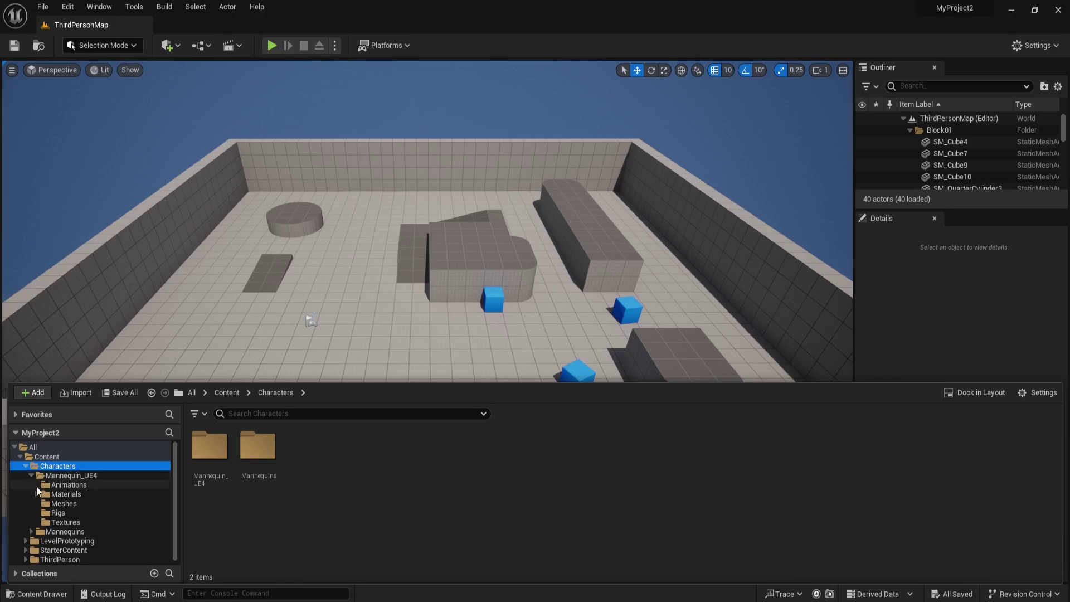
left_click(54, 503)
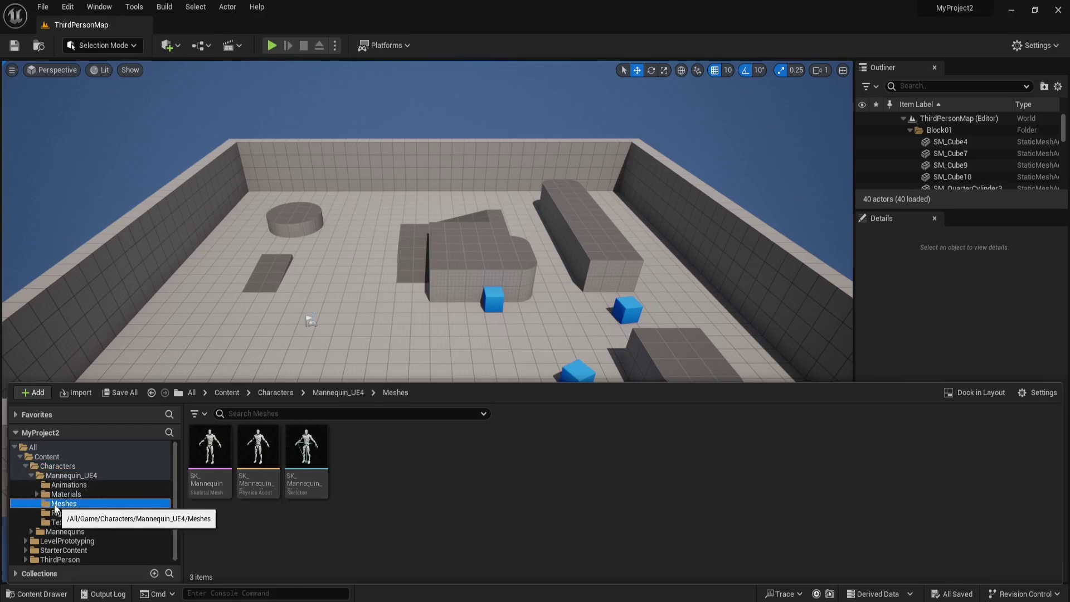
Step: Drag SK_Mannequin into ThirdPersonMap and focus the view on it
mouse_move(207, 458)
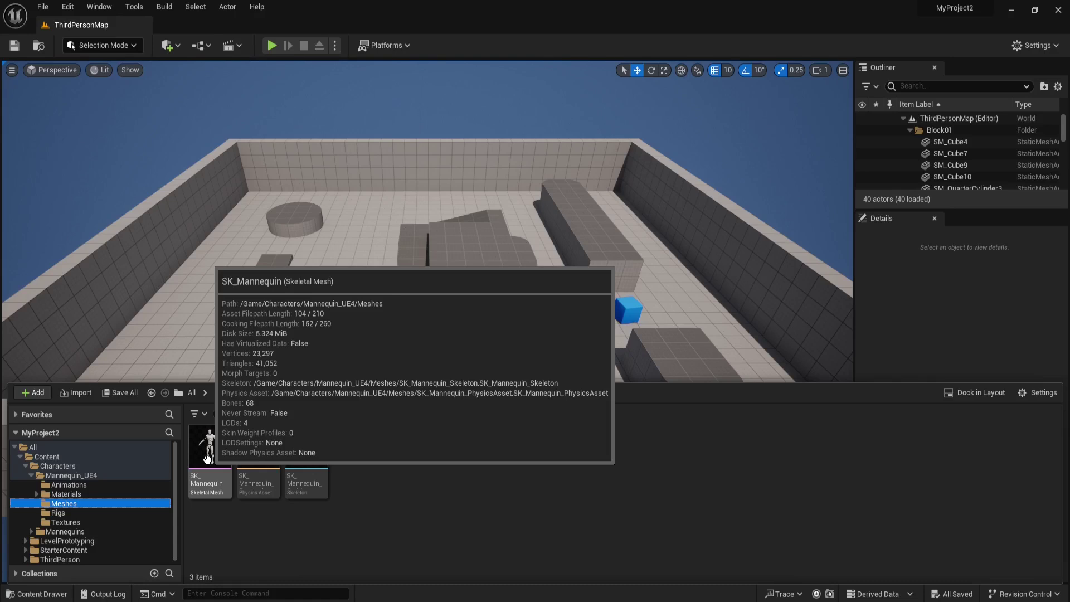
left_click_drag(207, 457, 272, 326)
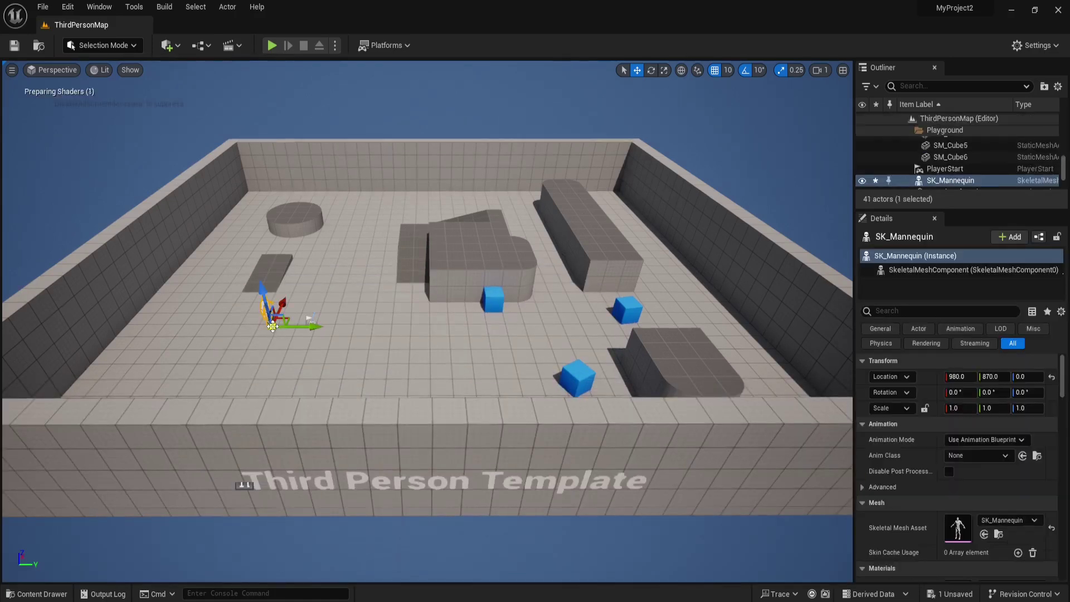
key("f")
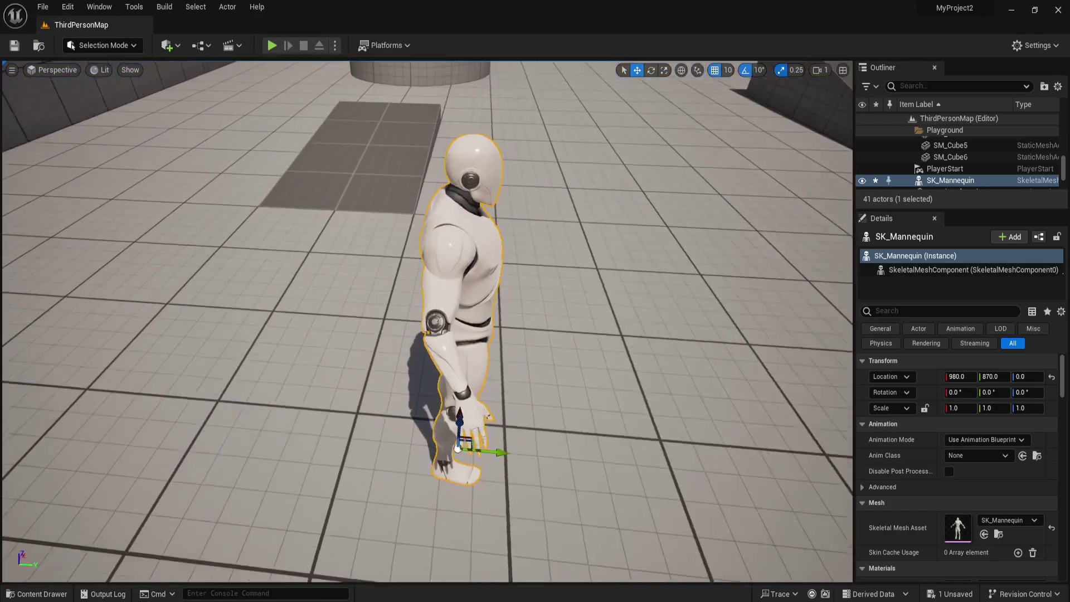
right_click_drag(423, 370, 320, 316)
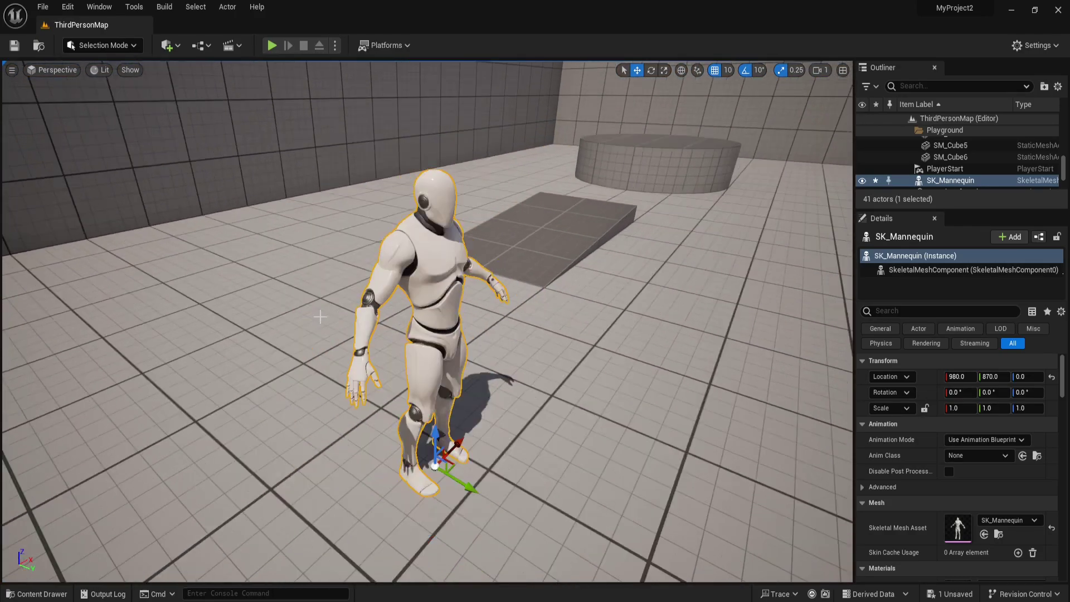
Step: Export the SK_Mannequin asset to the Desktop as SK_Mannequin.FBX
left_click(34, 593)
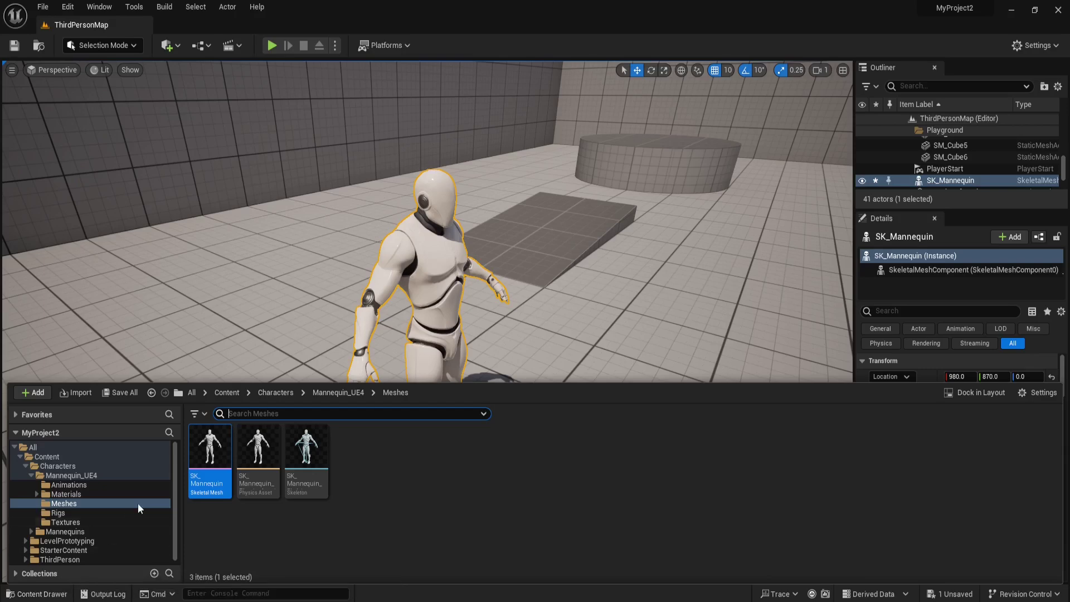
right_click(210, 448)
mouse_move(269, 285)
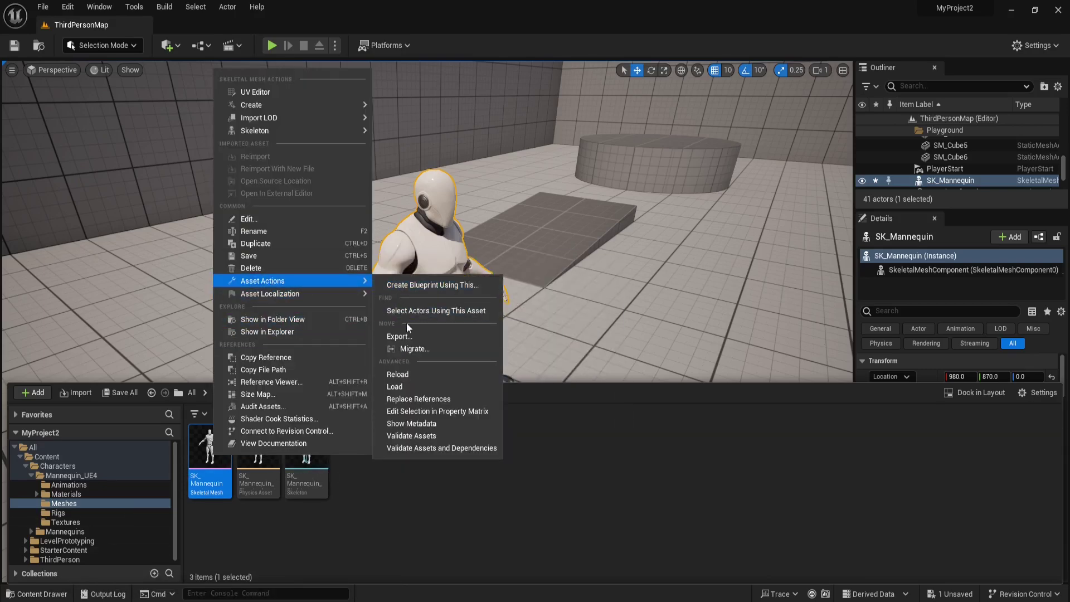
left_click(407, 337)
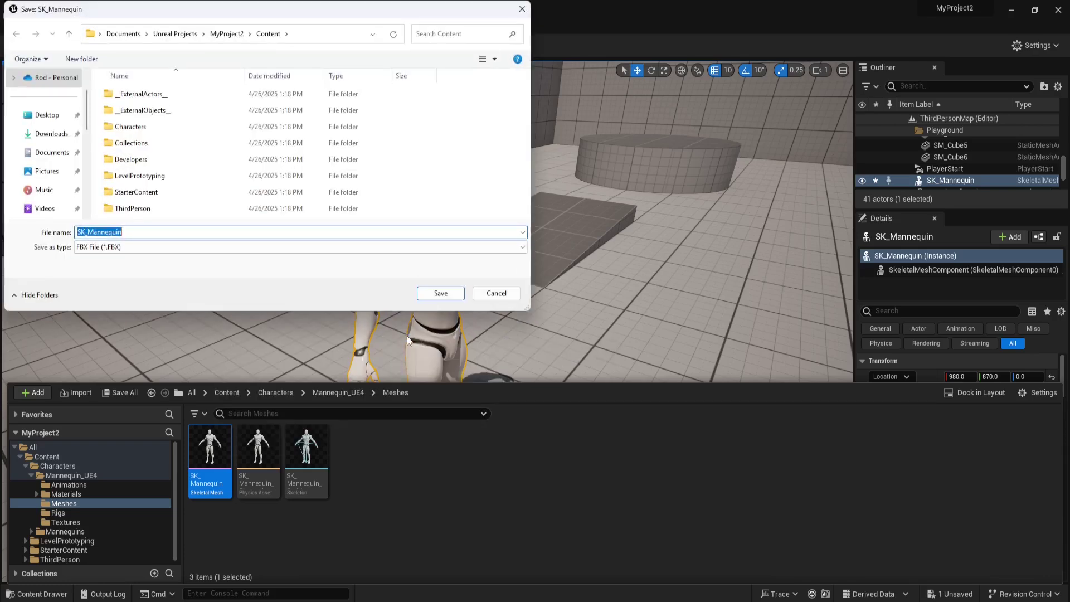
left_click(55, 119)
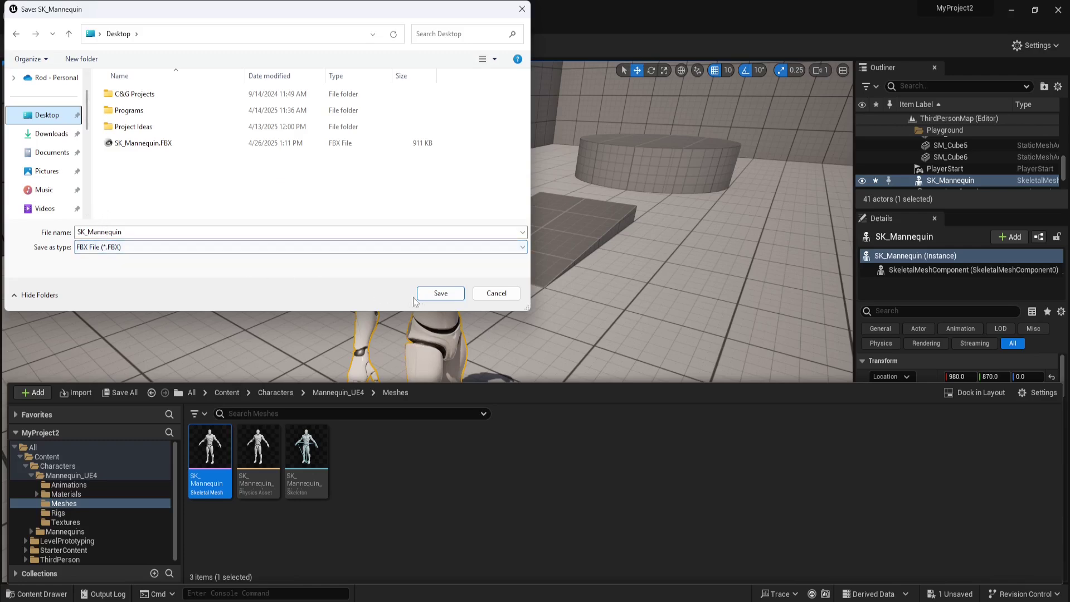
left_click(439, 295)
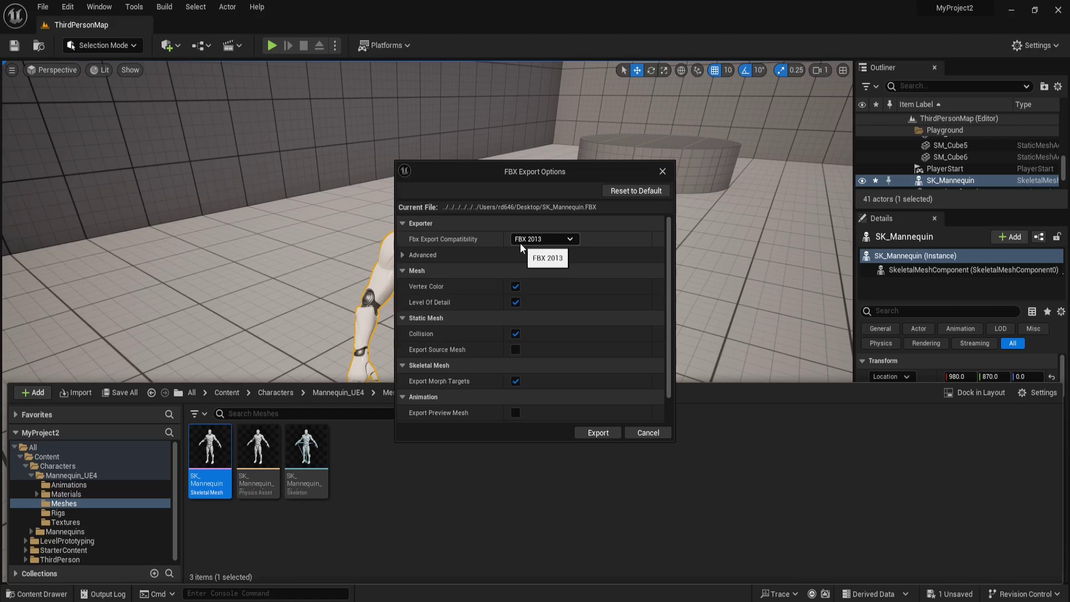
Step: Exclude vertex color, LOD, collision, morph targets and local time, then run the export
left_click(515, 286)
left_click(516, 302)
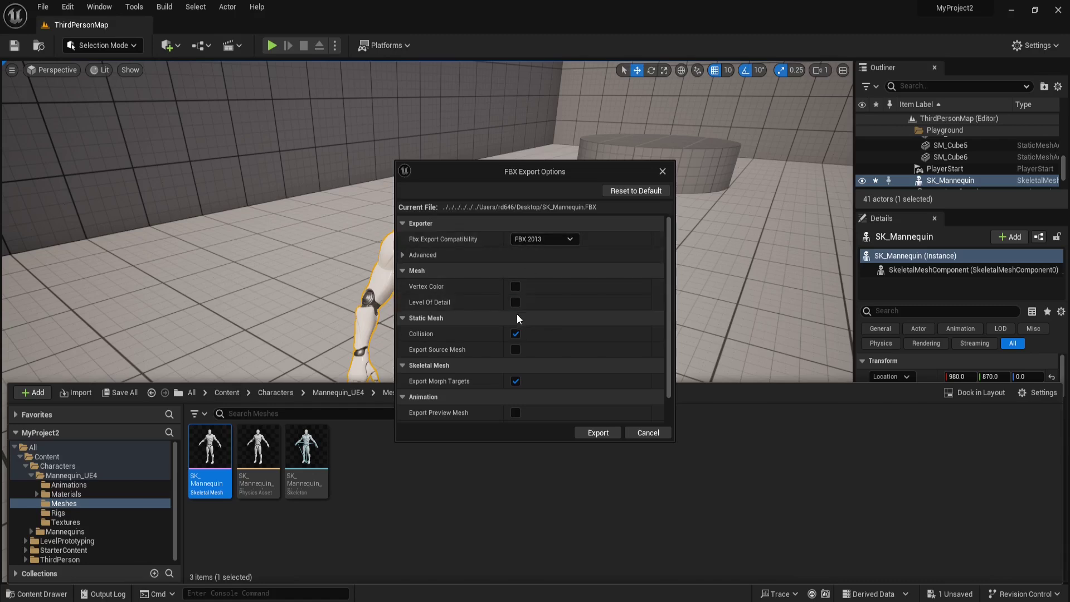
left_click(515, 334)
left_click(515, 381)
scroll(517, 368, "down", 1)
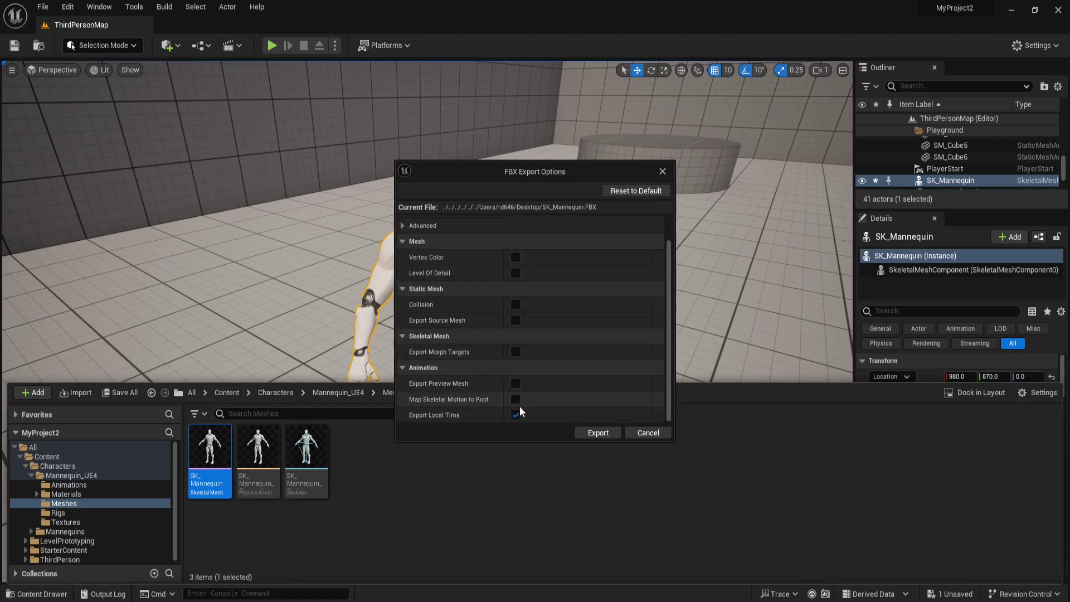
left_click(515, 414)
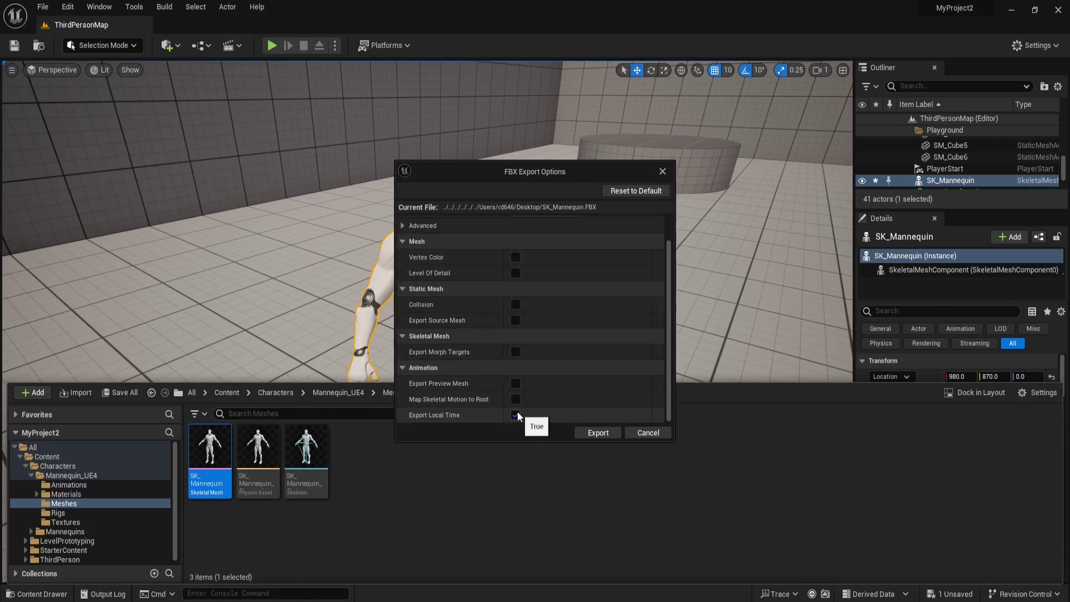
left_click(598, 432)
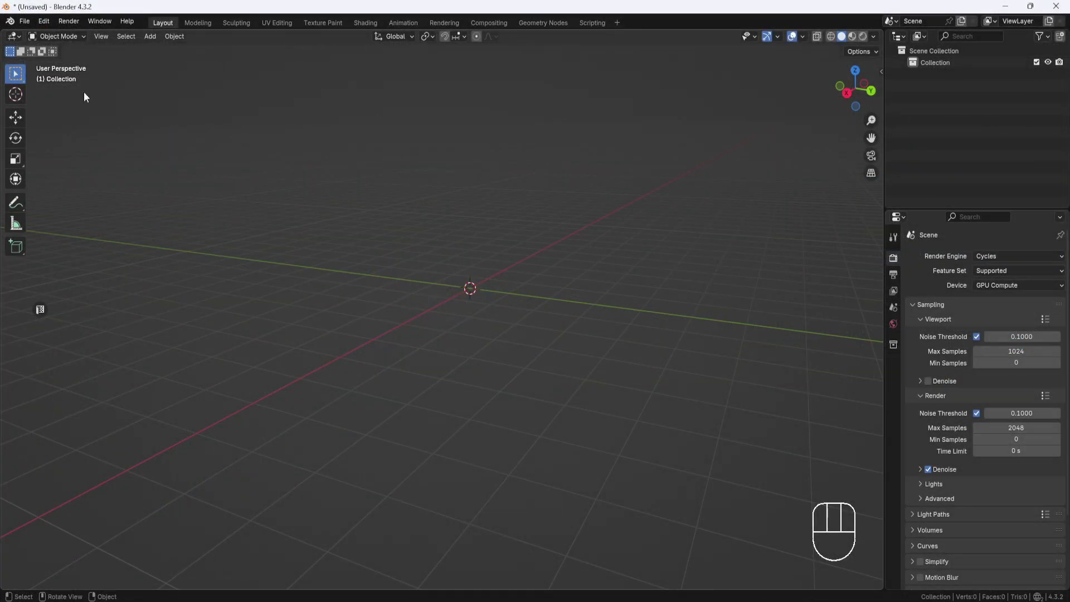
Step: Import SK_Mannequin.FBX from the Desktop into Blender
left_click(24, 21)
mouse_move(61, 190)
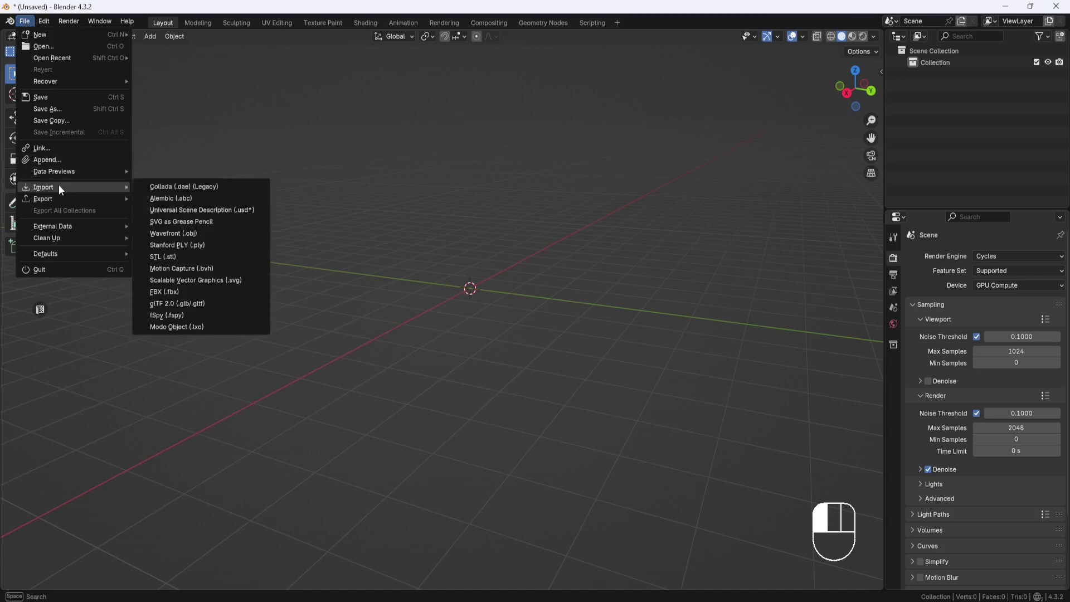
left_click(171, 290)
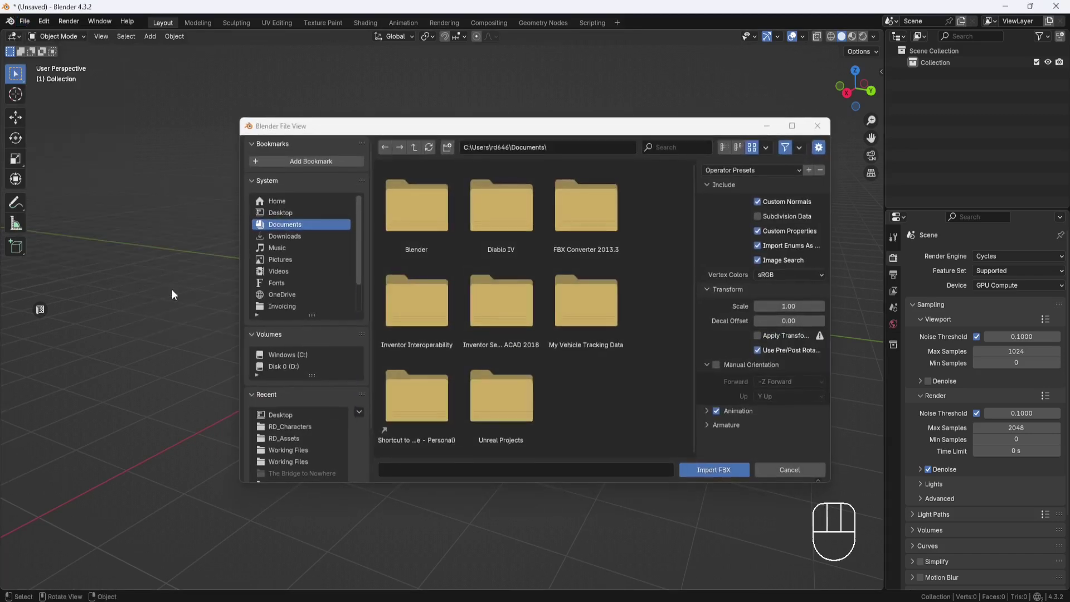
left_click(281, 212)
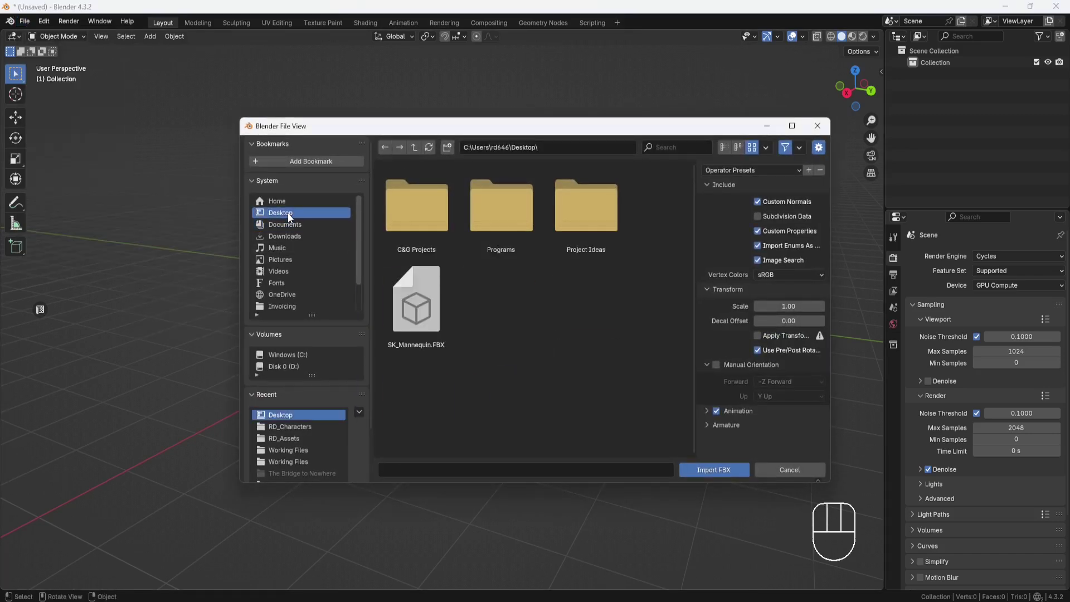
left_click(411, 301)
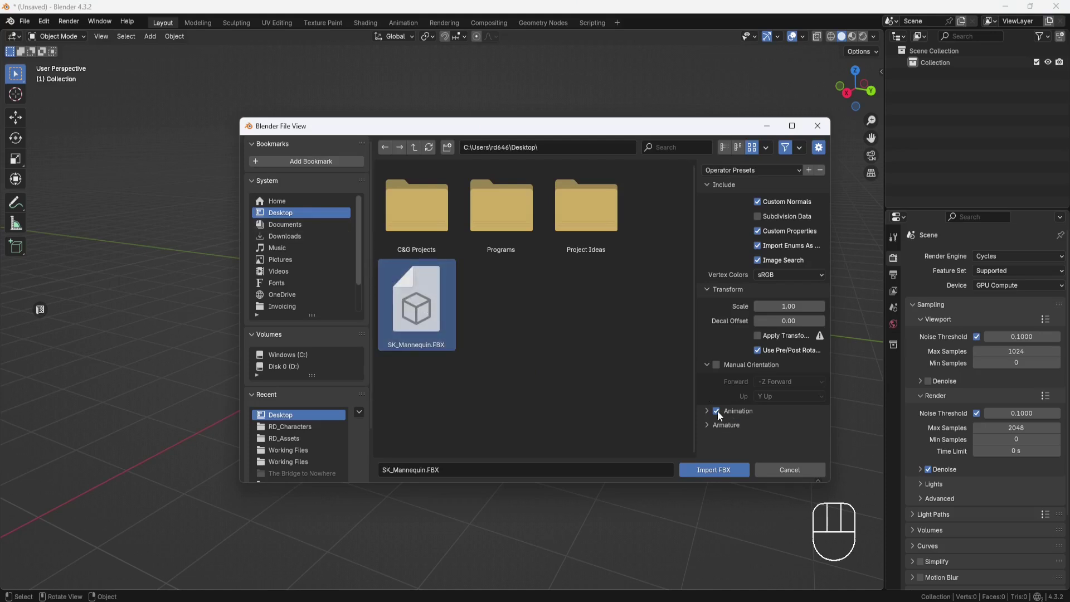
left_click(717, 470)
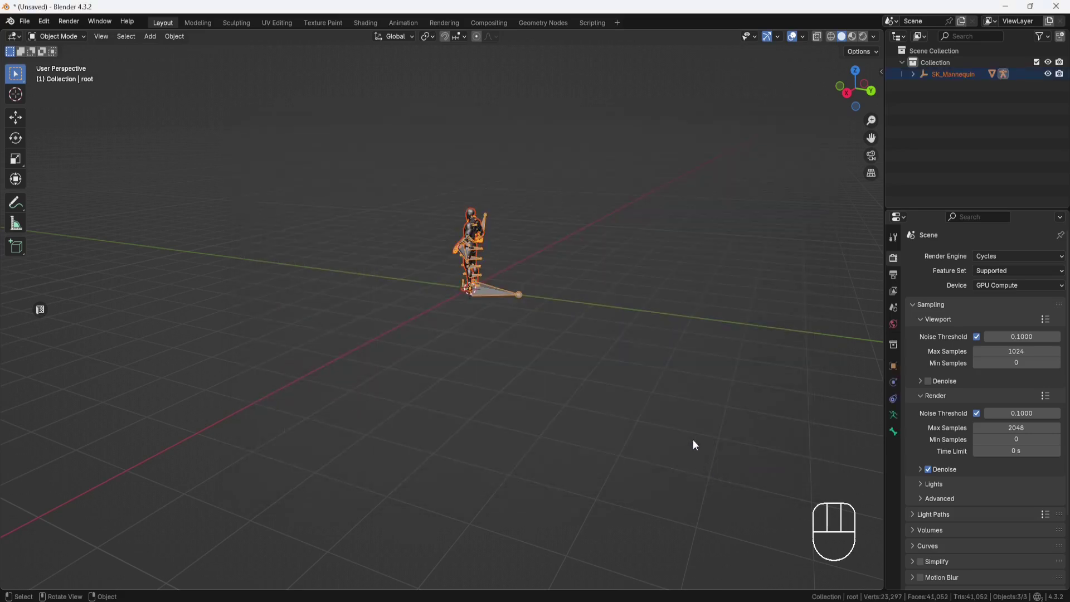
Step: Delete the unwanted object and frame the SK_Mannequin.001 mesh in the view
middle_click_drag(466, 305, 586, 312)
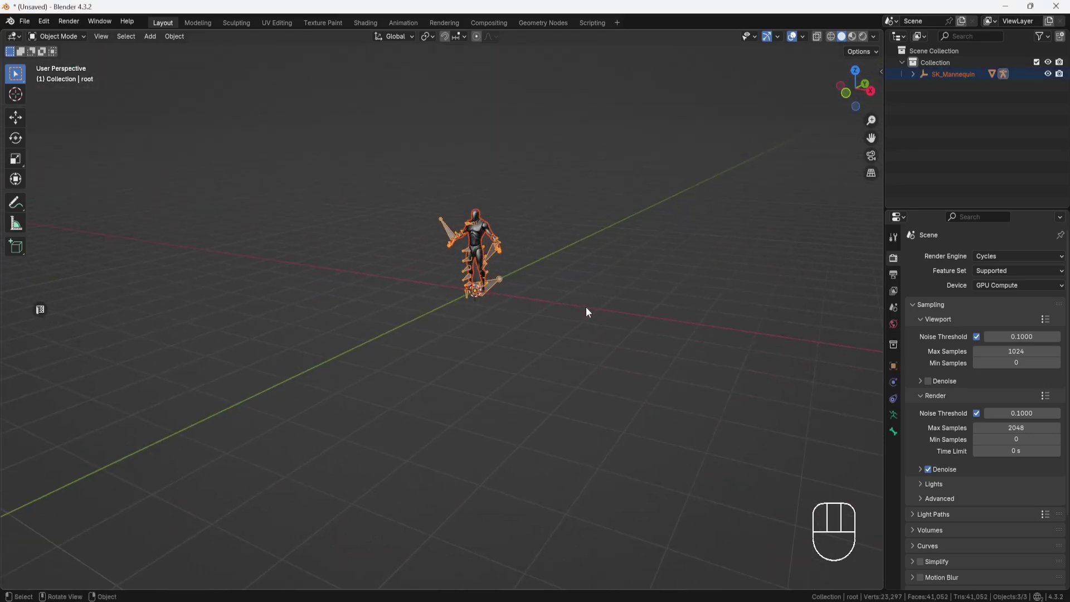
key("KP_Decimal")
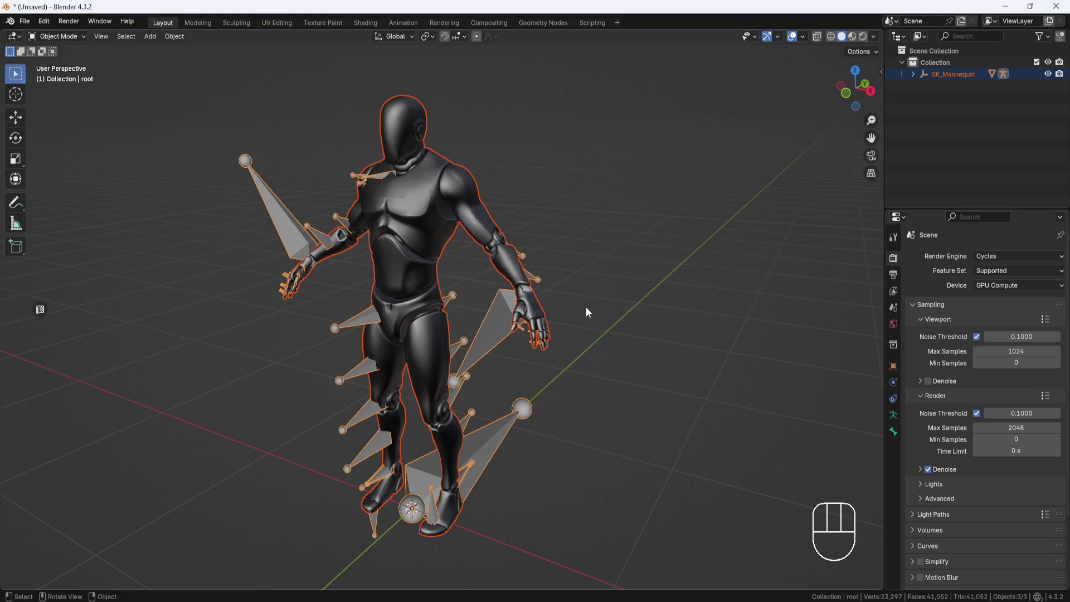
left_click(500, 319)
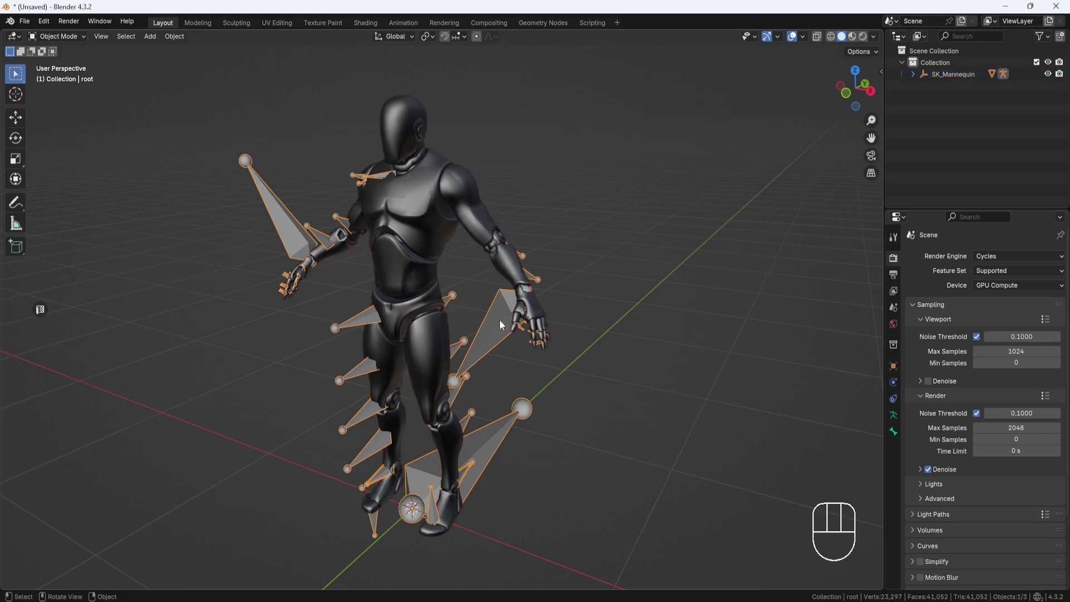
key("Delete")
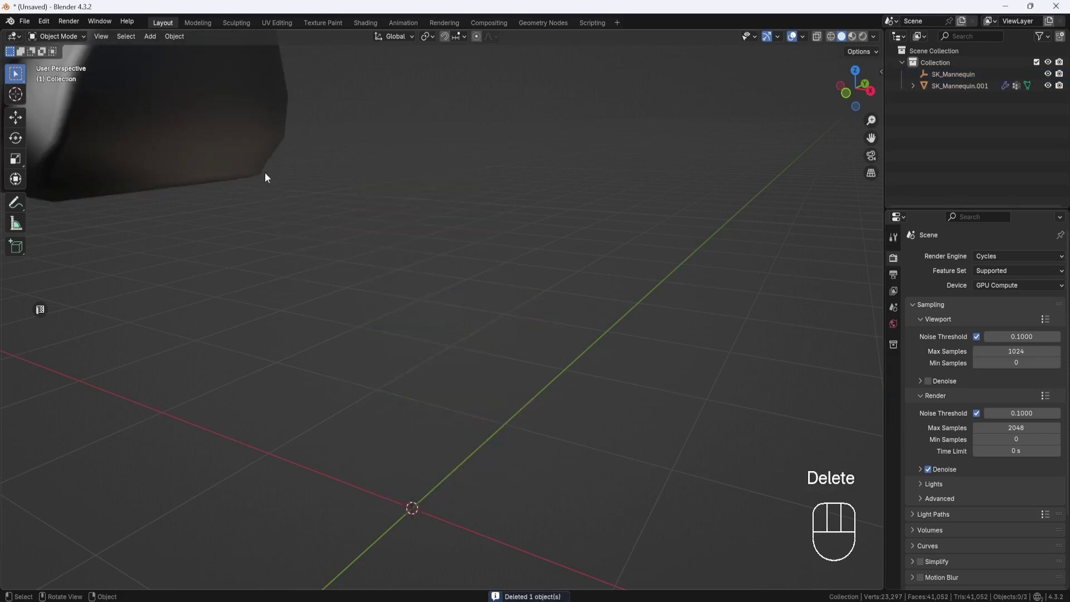
left_click(248, 159)
key("KP_Decimal")
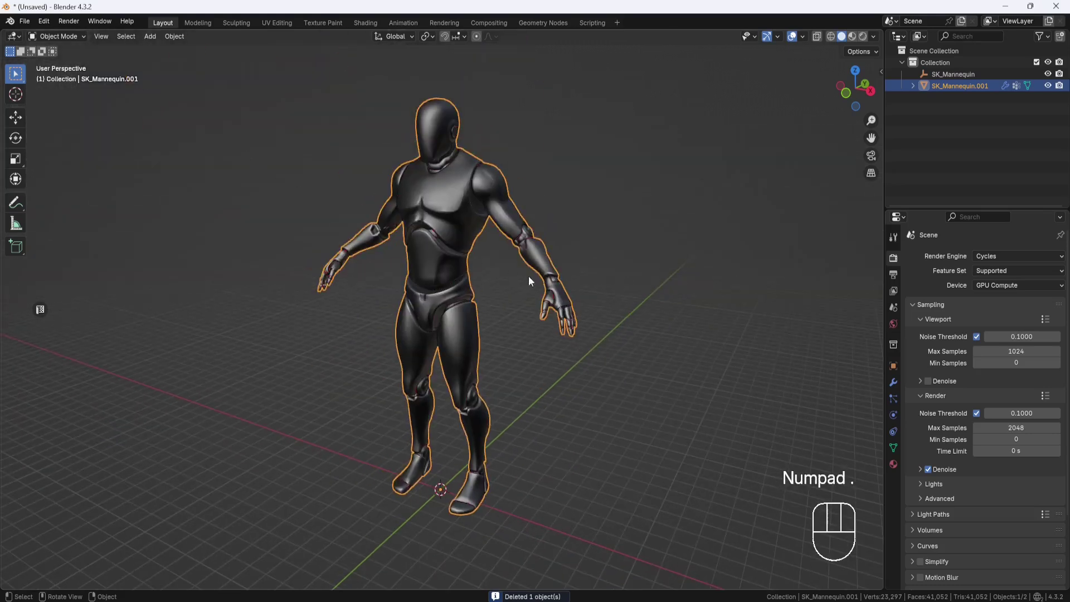
Step: Scale the mannequin mesh to 0.01 on X, Y and Z in the sidebar Item tab
middle_click_drag(528, 276, 559, 300)
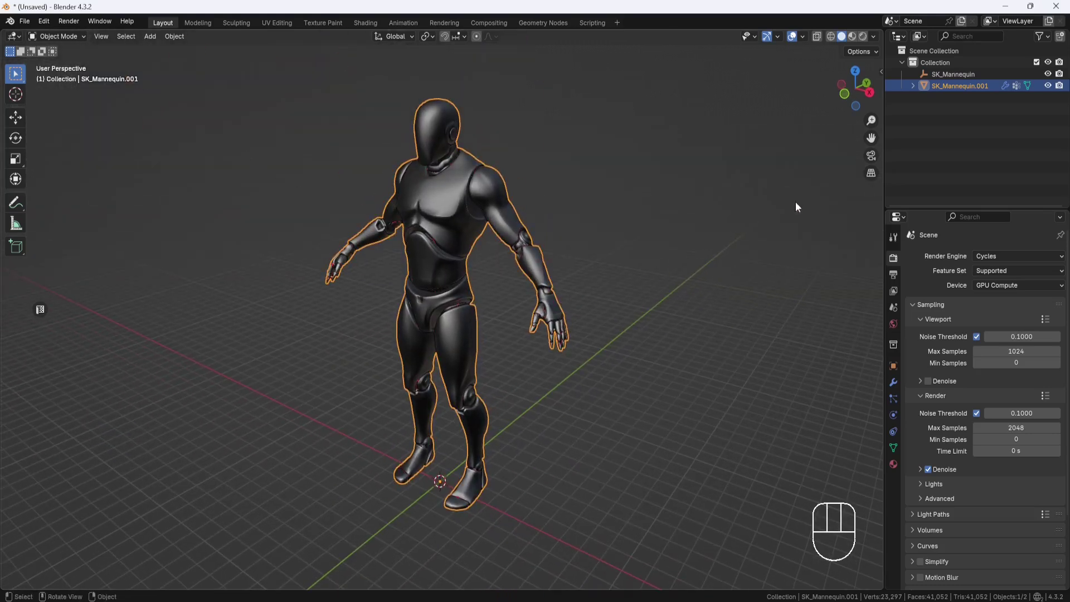
left_click(881, 71)
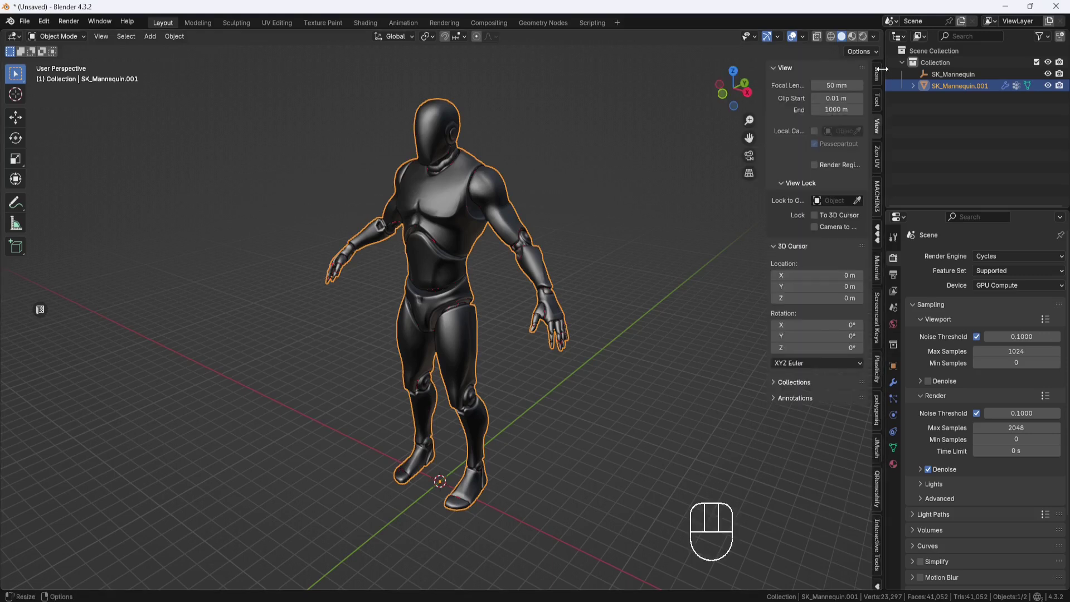
left_click(878, 72)
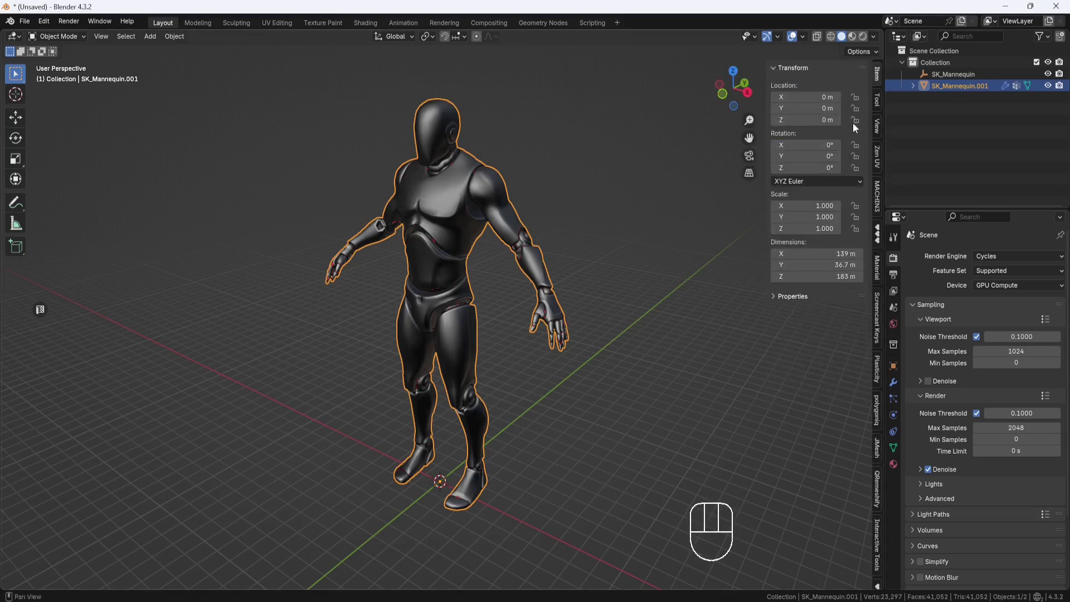
left_click(819, 206)
type(".04")
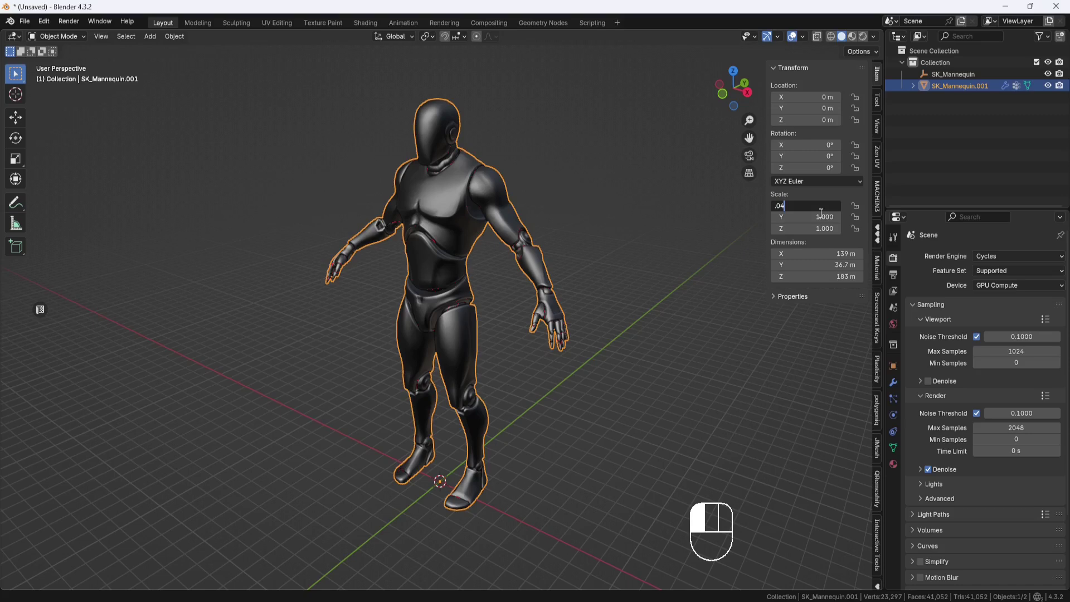
left_click(820, 215)
type(".01")
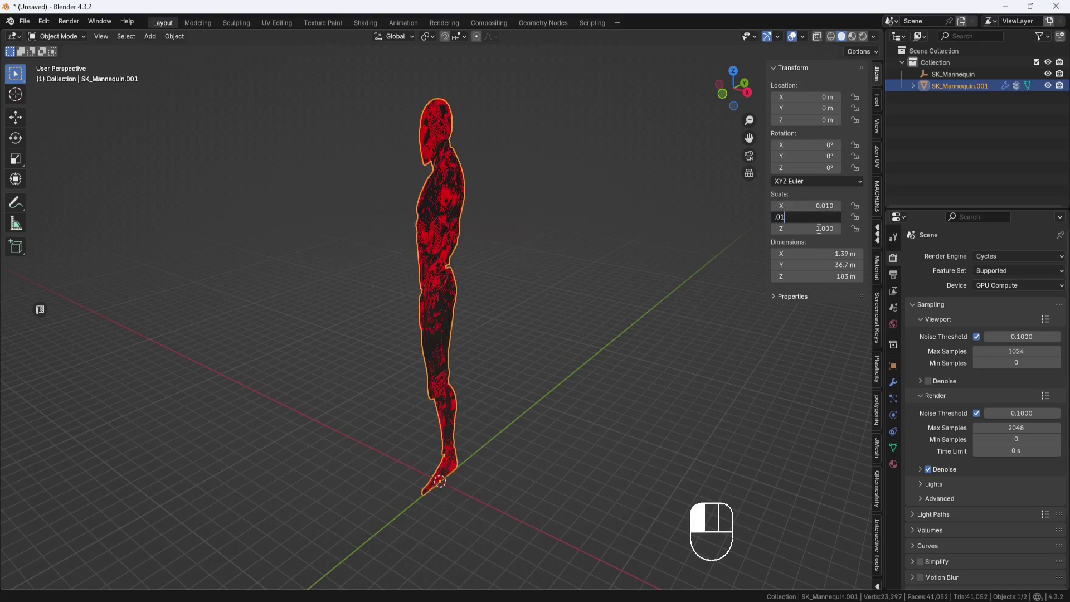
left_click(821, 229)
type(".01")
key("Return")
Step: Apply the scale with Ctrl+A so it reads 1.000
middle_click_drag(681, 310, 584, 353)
key("KP_Decimal")
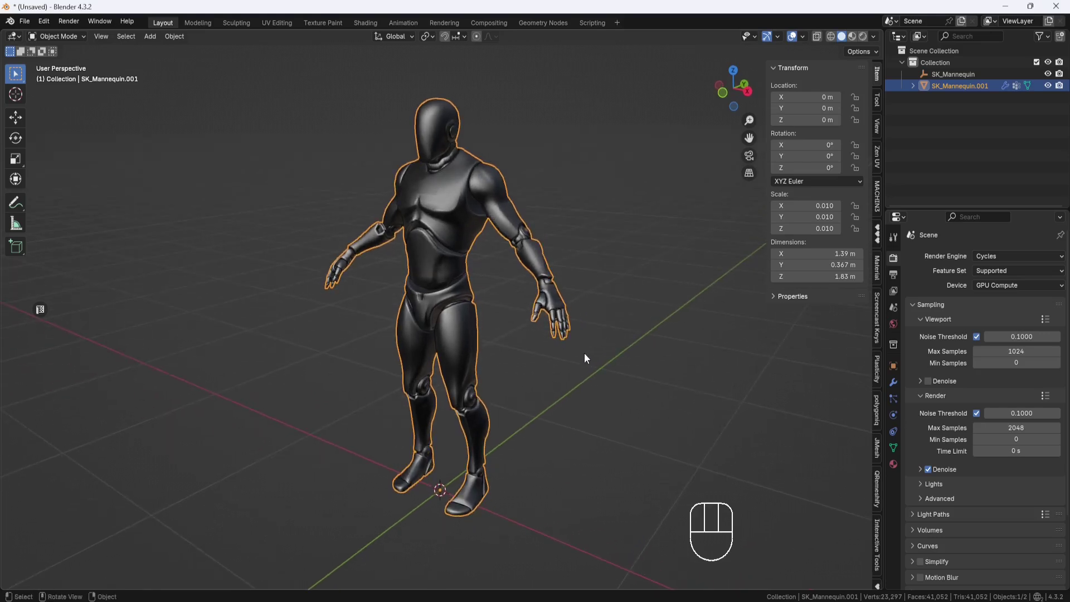
key("ctrl+a")
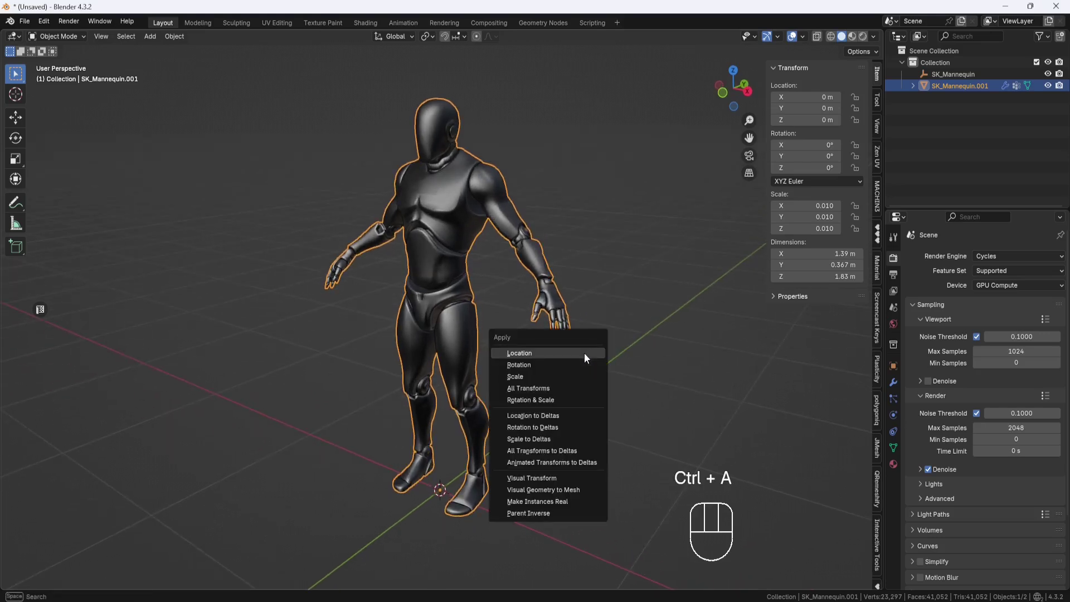
left_click(545, 377)
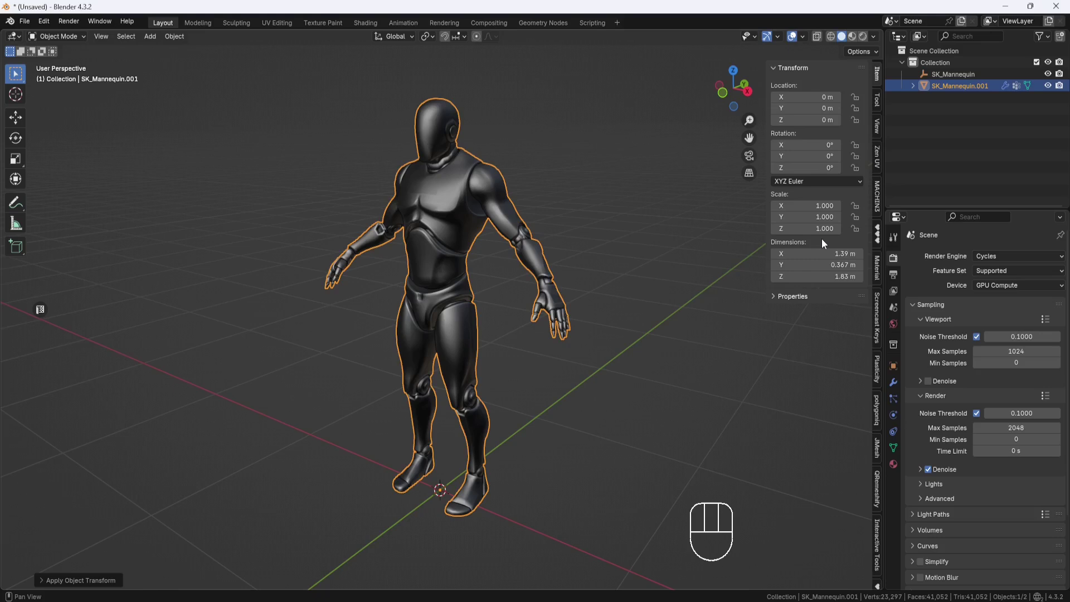
Step: Delete the root Armature modifier from the mannequin mesh
left_click(912, 86)
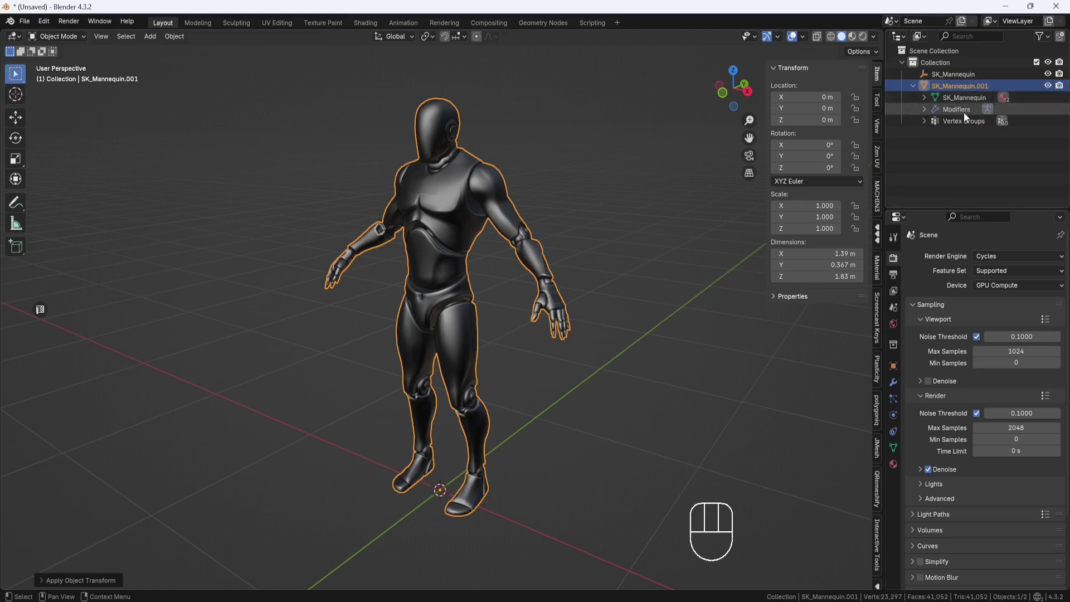
left_click(893, 382)
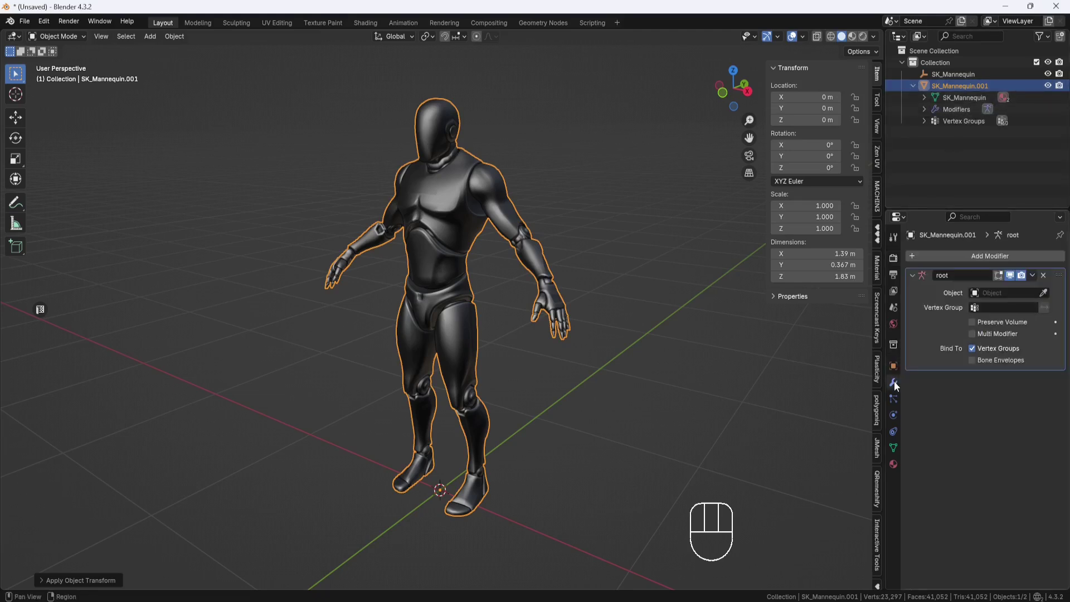
left_click(1043, 275)
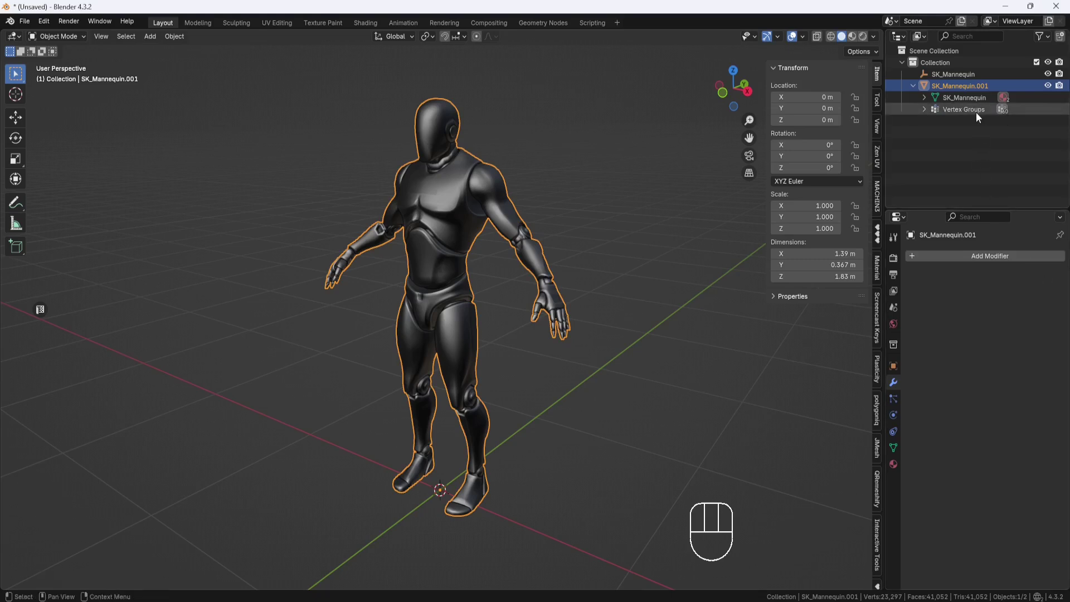
Step: Remove the mesh's vertex groups one by one, starting with thigh_twist_01_r
left_click(894, 448)
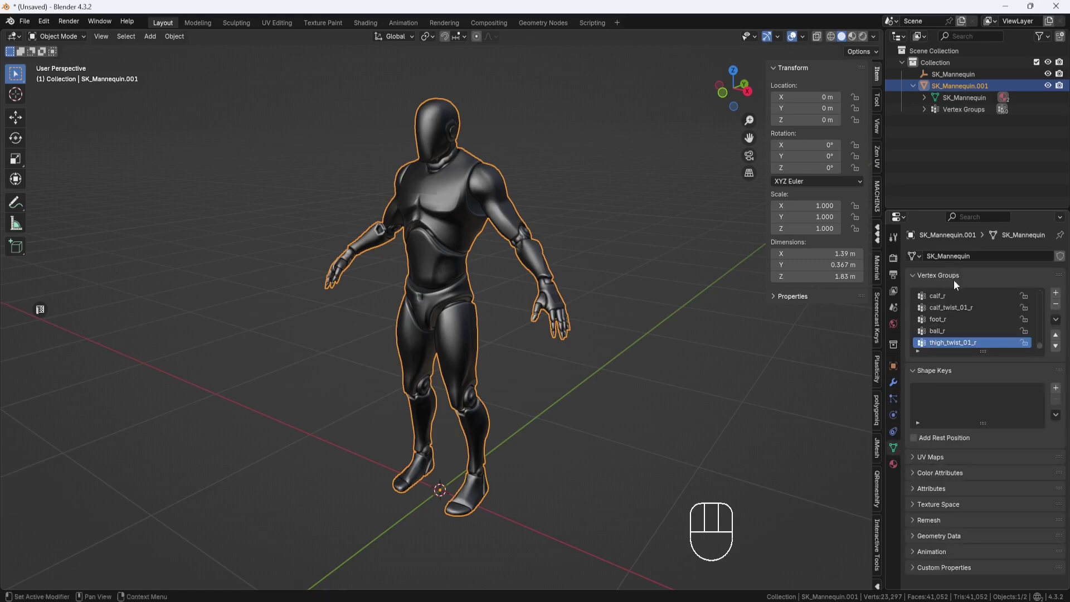
mouse_move(1039, 344)
left_mouse_down()
mouse_move(1041, 317)
mouse_move(1040, 346)
left_mouse_up()
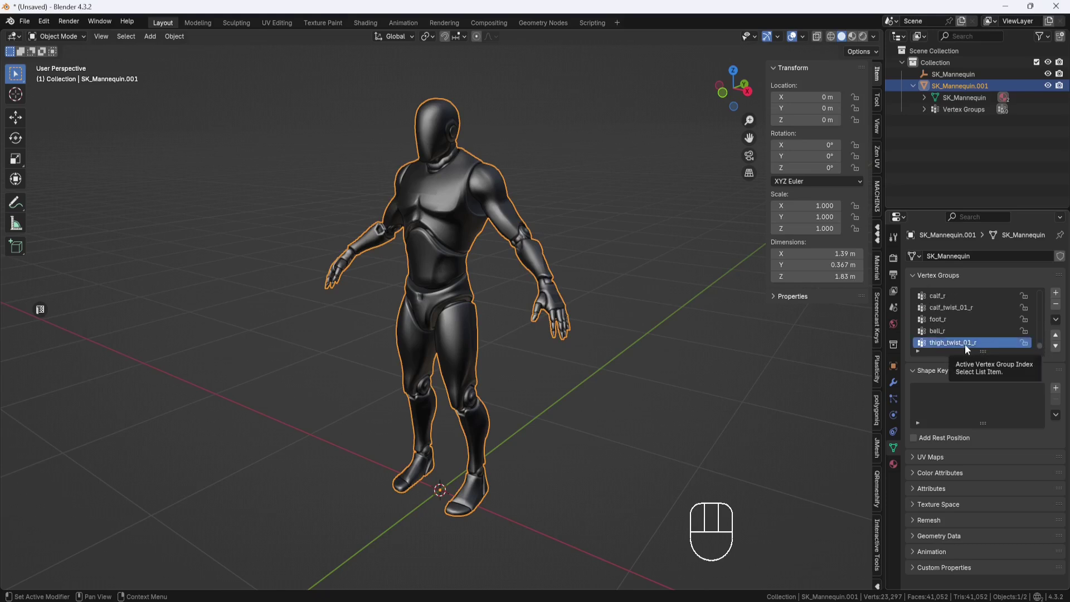
left_click(1055, 305)
left_click(1056, 304)
left_click(1056, 304)
left_click(1056, 304)
left_click(1056, 304)
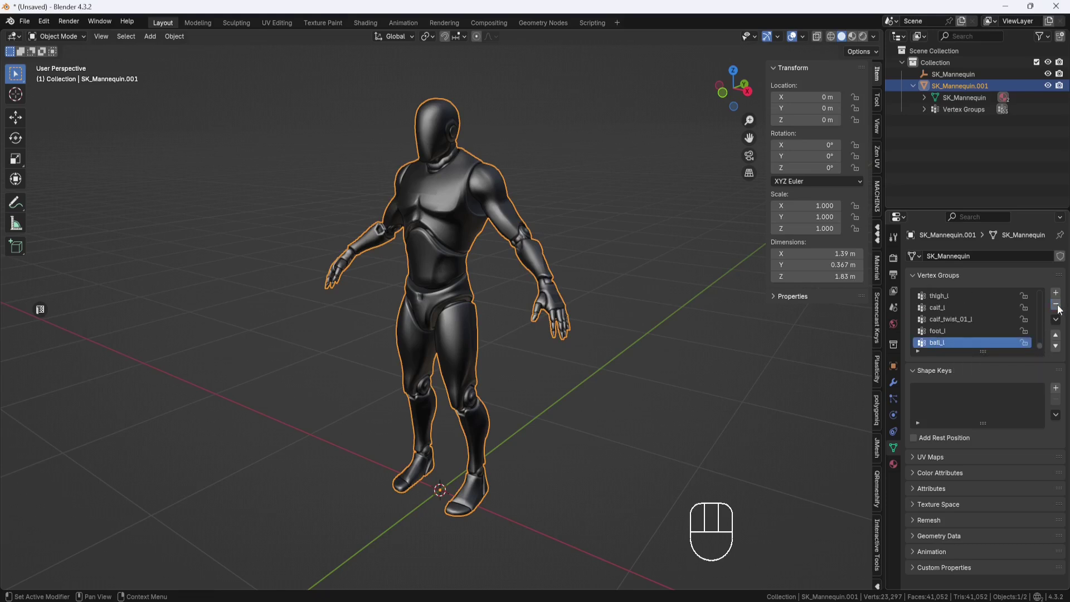
left_click(1055, 304)
left_click(1055, 304)
left_click(1056, 304)
left_click(1056, 304)
left_click(1056, 304)
left_click(1056, 304)
left_click(1056, 304)
left_click(1056, 304)
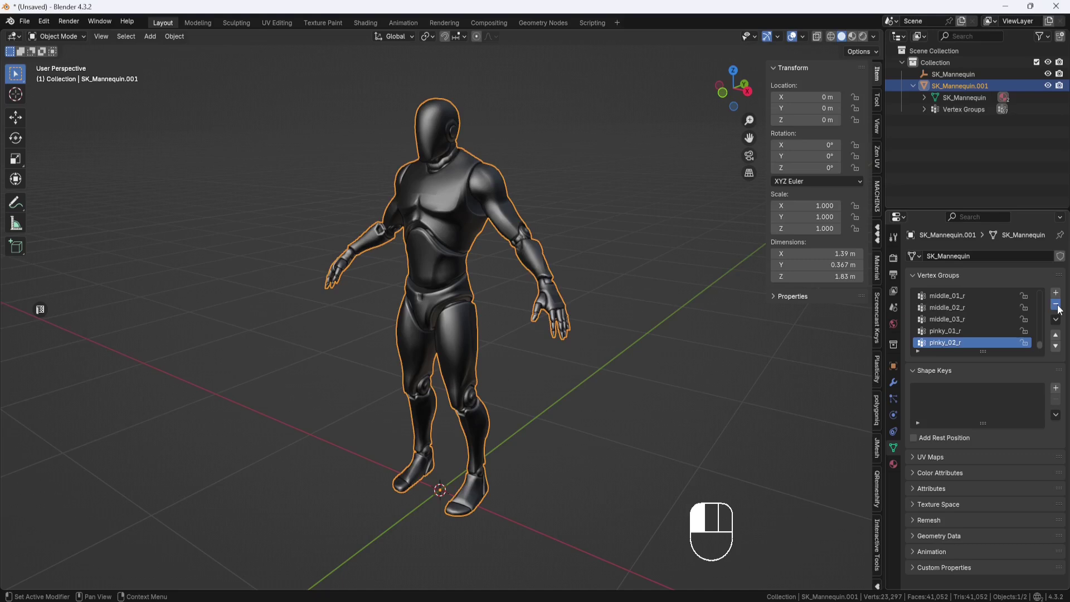
left_click(1056, 304)
left_click(1055, 304)
left_click(1056, 304)
left_click(1056, 305)
left_click(1056, 304)
left_click(1055, 304)
left_click(1055, 304)
left_click(1056, 304)
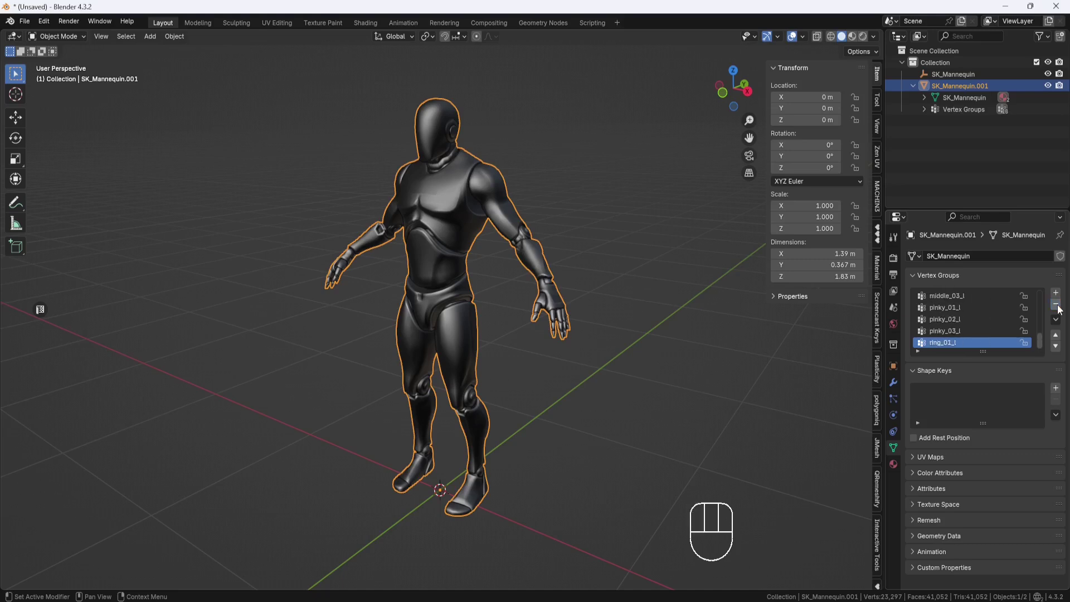
left_click(1056, 304)
left_click(1056, 304)
left_click(1056, 304)
left_click(1056, 304)
left_click(1055, 304)
left_click(1055, 304)
left_click(1055, 304)
left_click(1055, 304)
left_click(1056, 304)
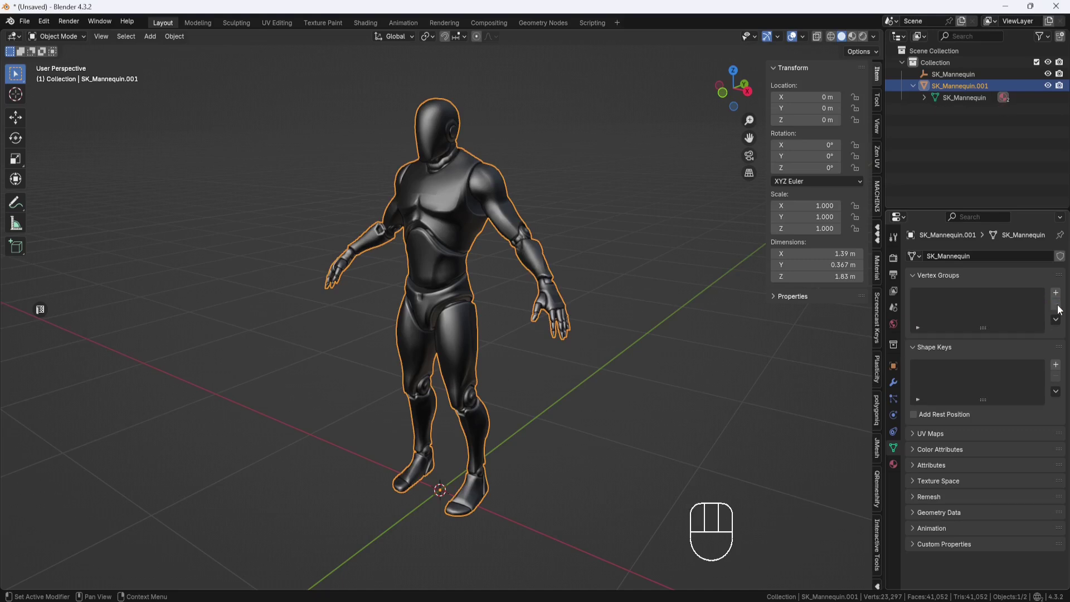
Step: Delete the SK_Mannequin empty and rename SK_Mannequin.001 to UE4_Mannequin
left_click(954, 74)
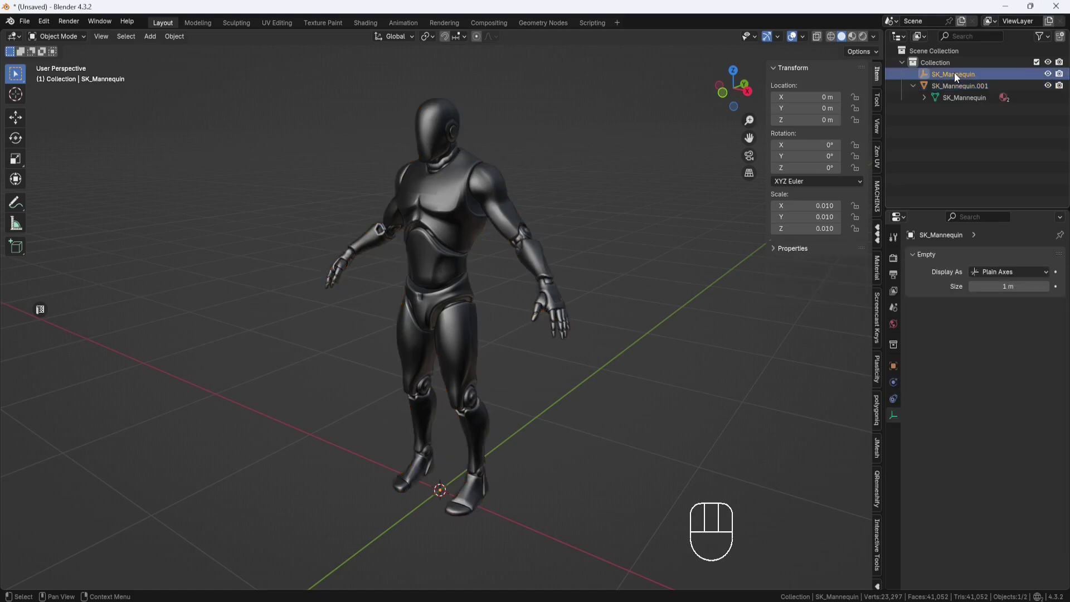
key("Delete")
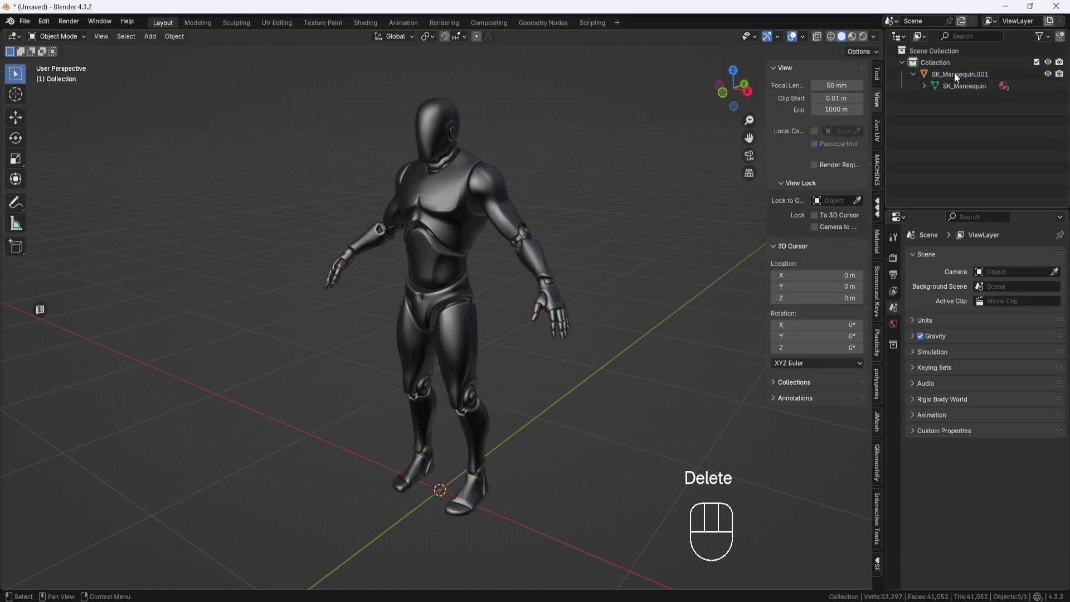
left_click(954, 74)
double_click(954, 74)
type("UE")
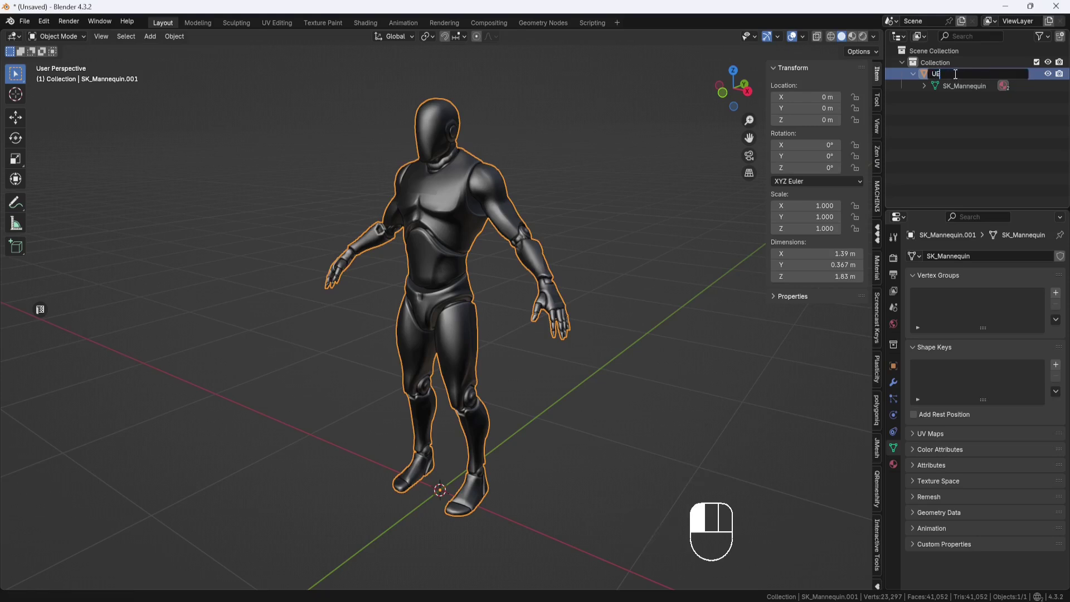
type("4_Mannequin")
key("Return")
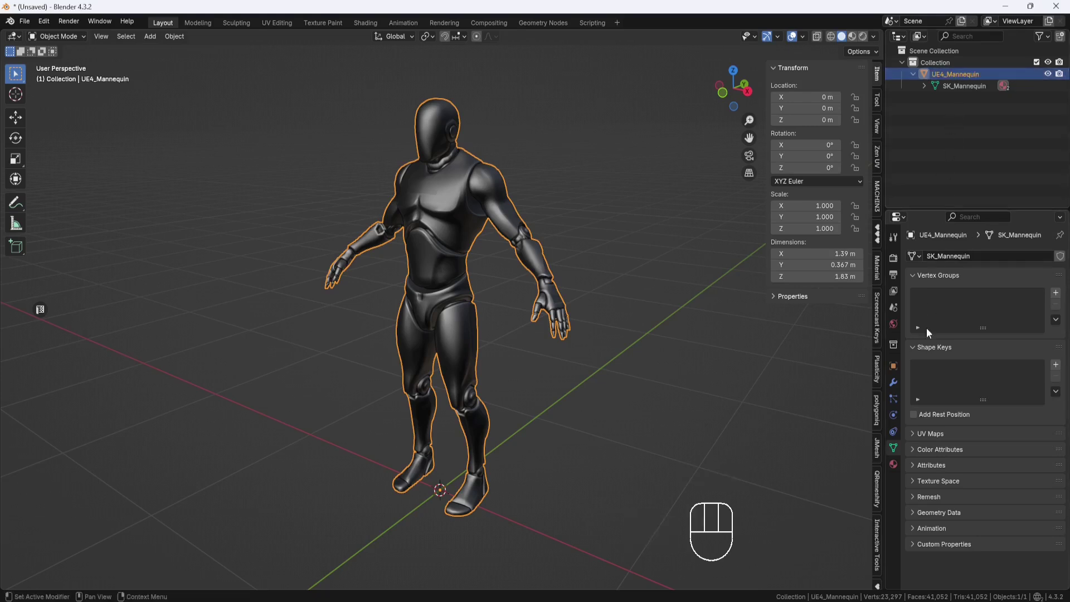
Step: Remove the M_MannequinUE4_Body and M_MannequinUE4_ChestLogo material slots
left_click(893, 463)
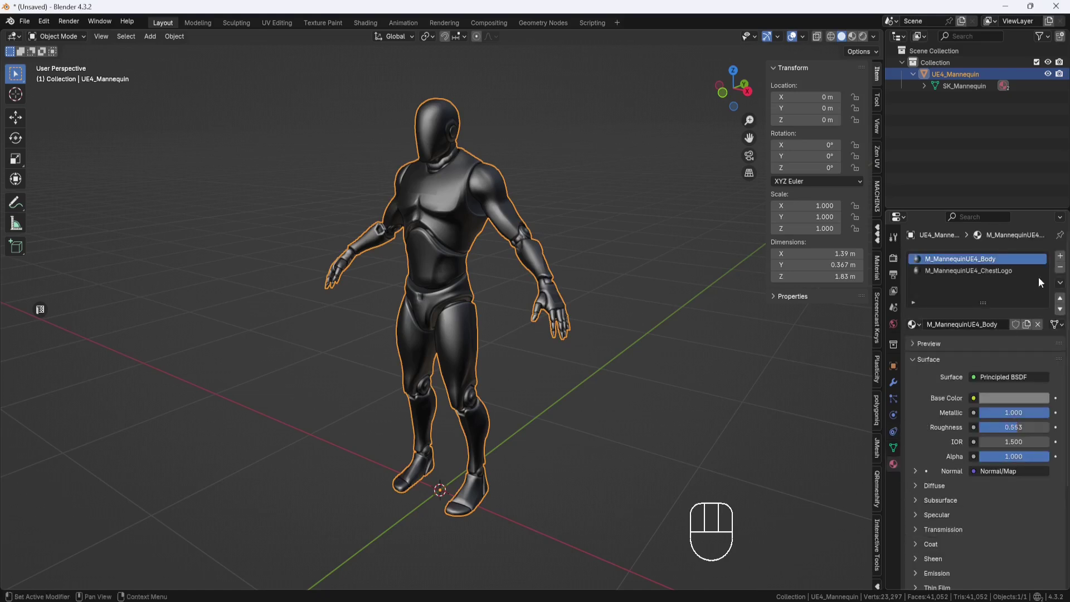
left_click(1061, 267)
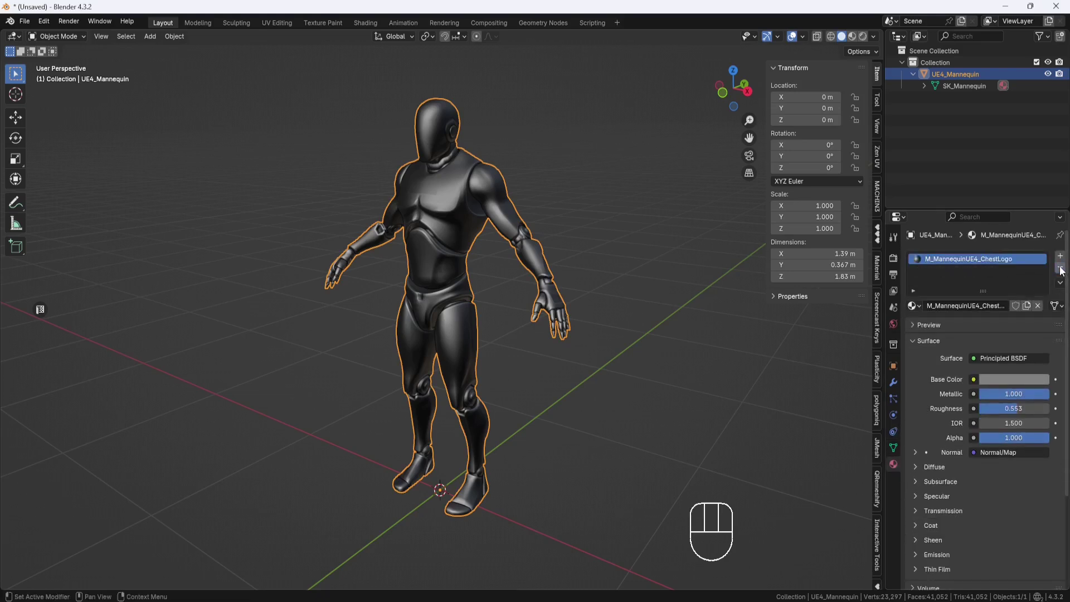
left_click(1060, 268)
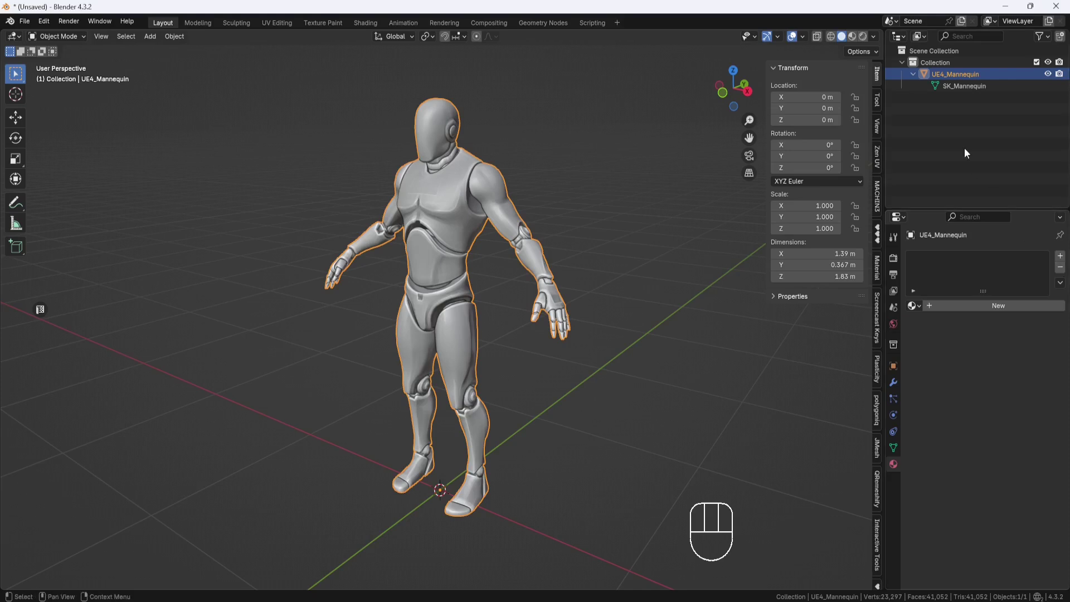
Step: In Unused Data mode, delete the orphan Cube.001 mesh and both mannequin materials
left_click(923, 35)
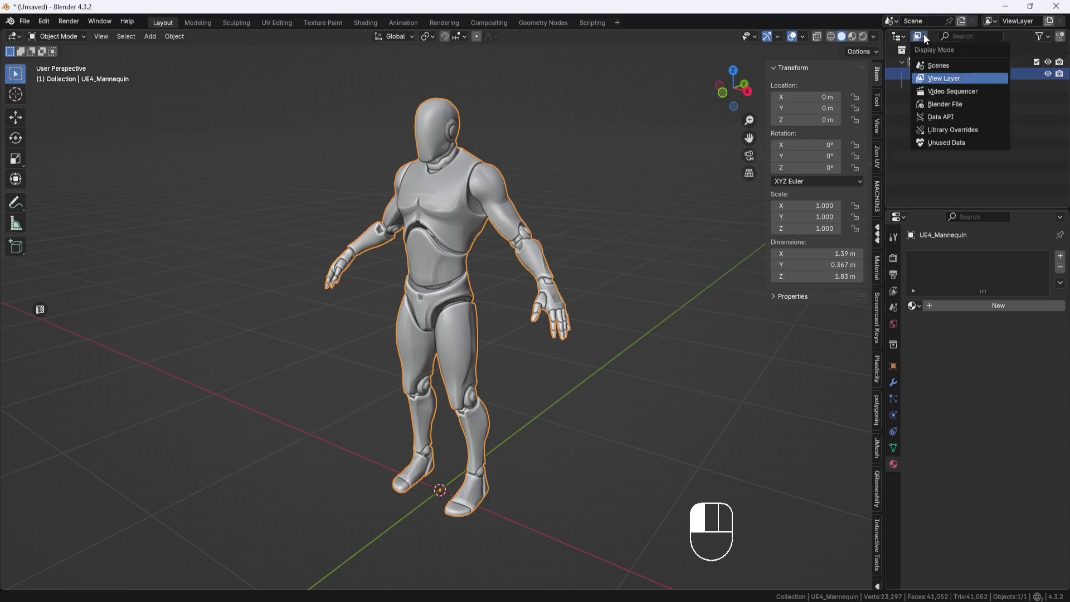
left_click(948, 143)
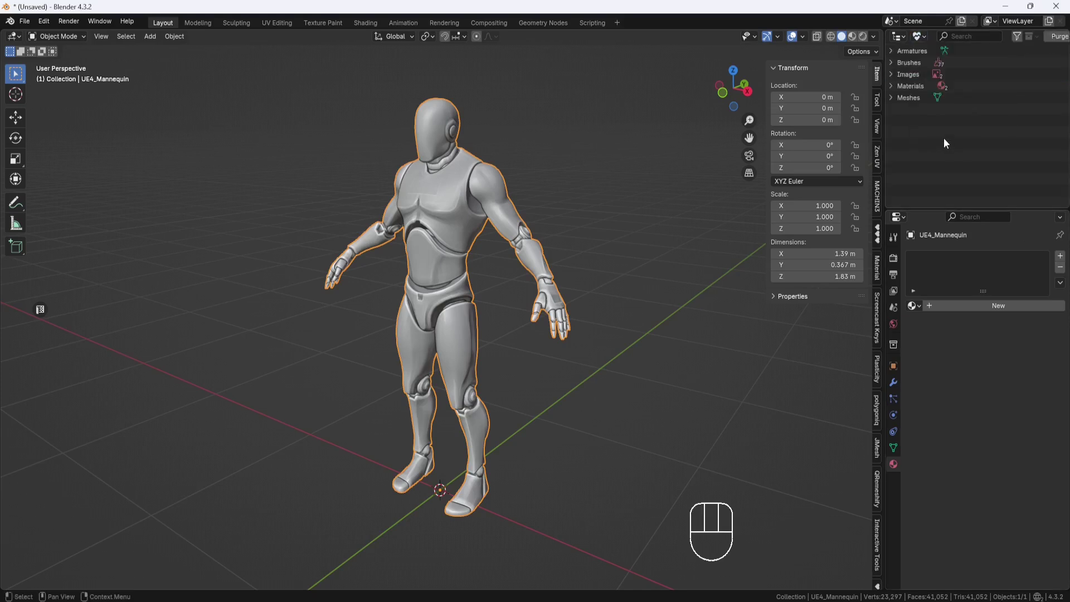
left_click(891, 97)
left_click(935, 109)
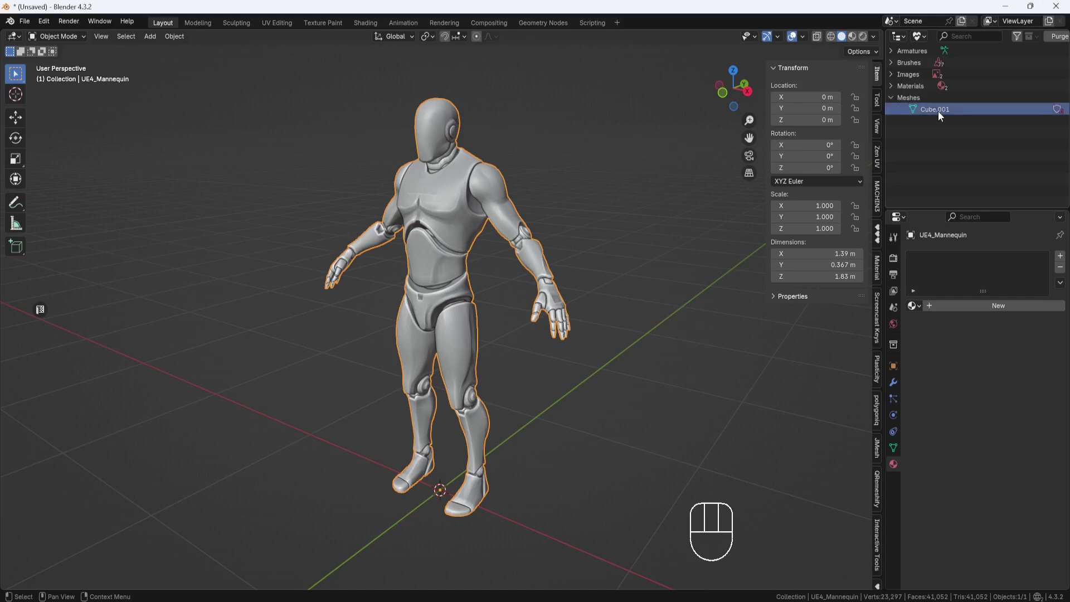
right_click(934, 109)
left_click(934, 106)
left_click(891, 86)
left_click(947, 97)
left_click(938, 111, "ctrl")
right_click(903, 113)
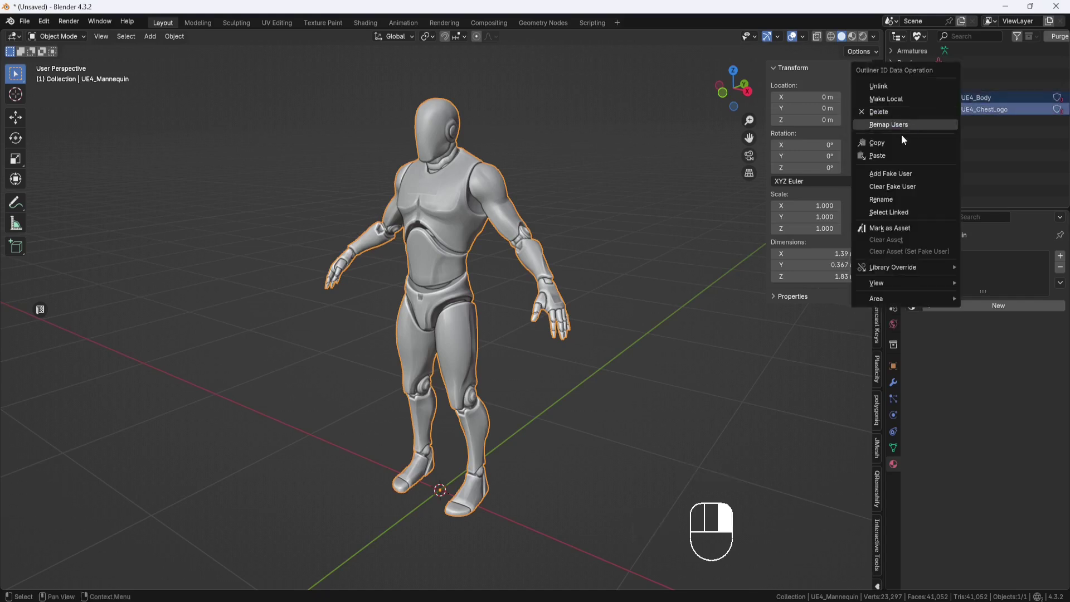
left_click(903, 115)
Step: Delete the unused images and root armature, then return the Outliner to View Layer
left_click(891, 74)
left_click(936, 86)
left_click(930, 96, "shift")
right_click(897, 96)
left_click(897, 98)
left_click(890, 51)
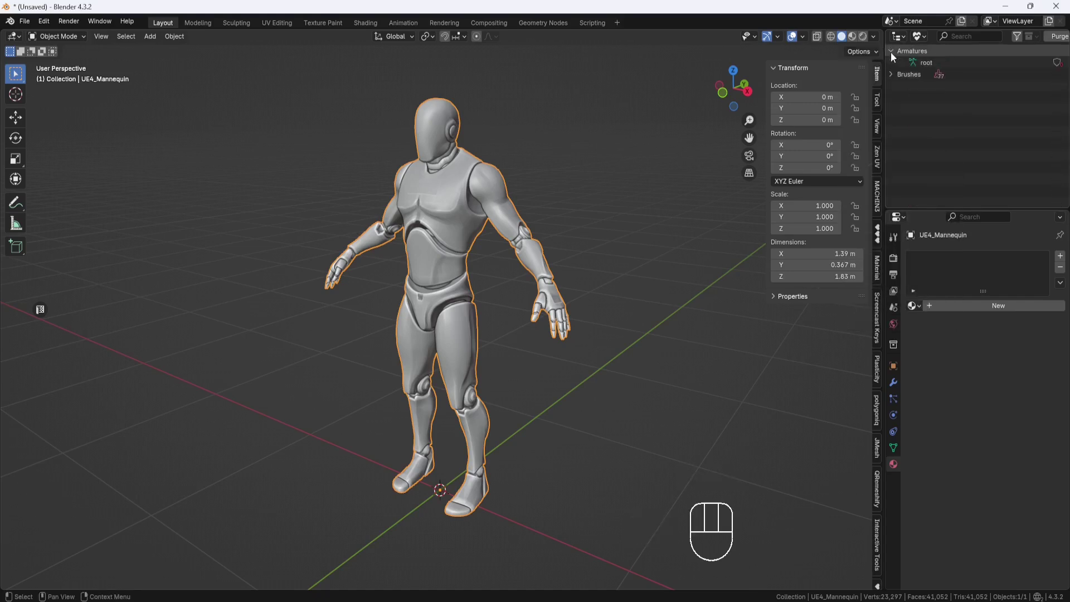
right_click(914, 61)
left_click(914, 62)
left_click(925, 37)
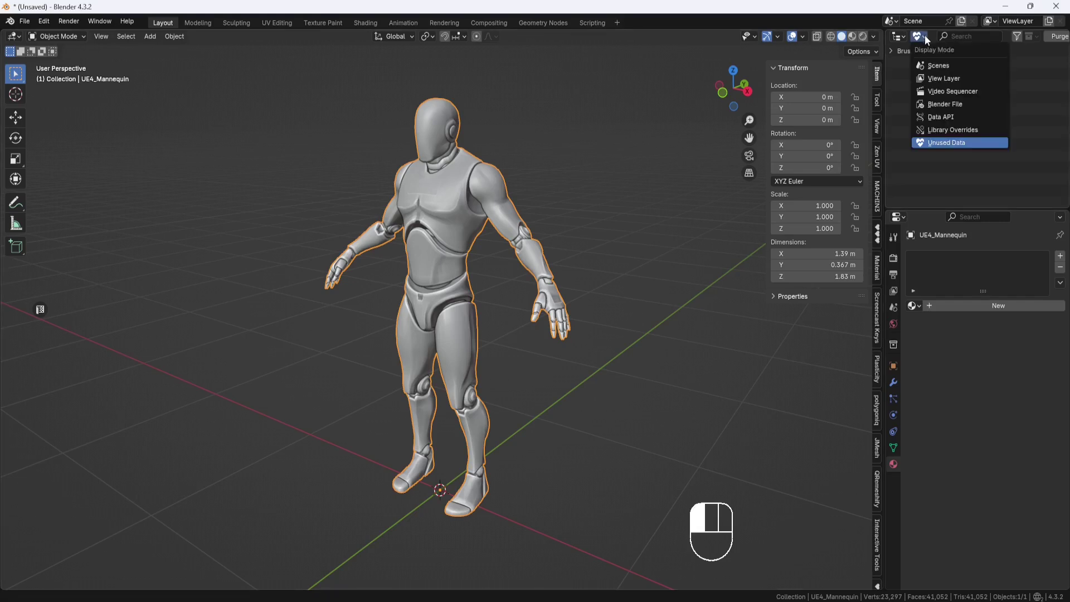
left_click(938, 78)
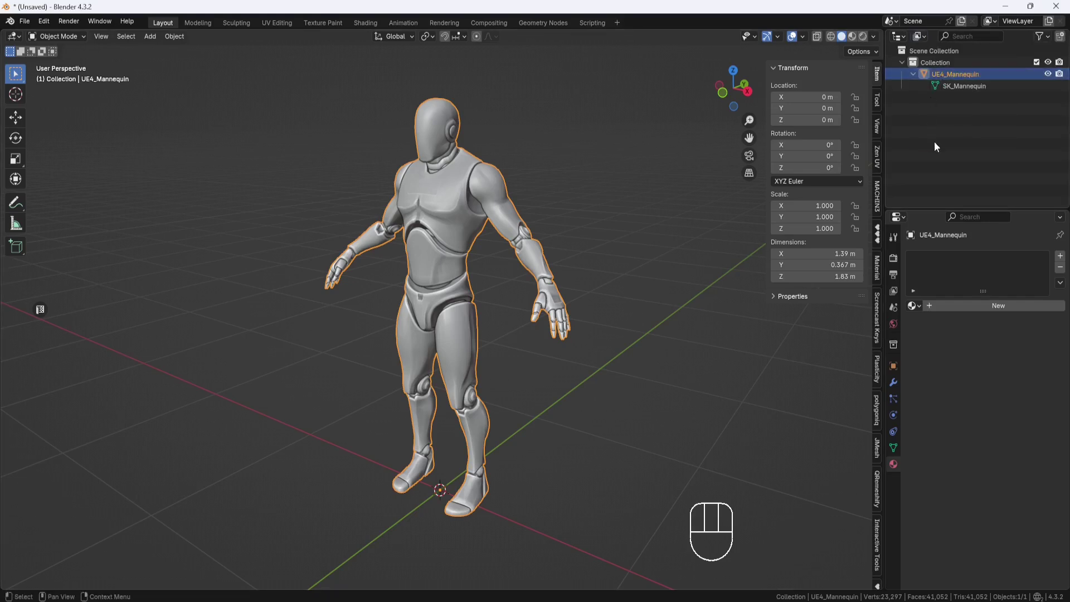
Step: Set up an FBX export to the Desktop named Test.fbx
left_click(459, 203)
left_click(24, 21)
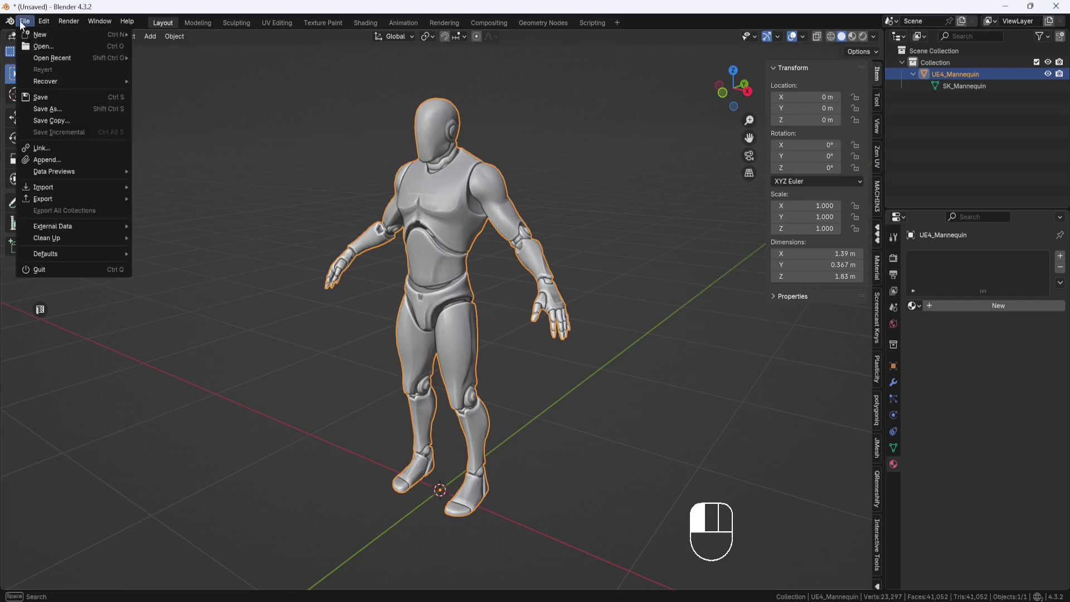
mouse_move(51, 196)
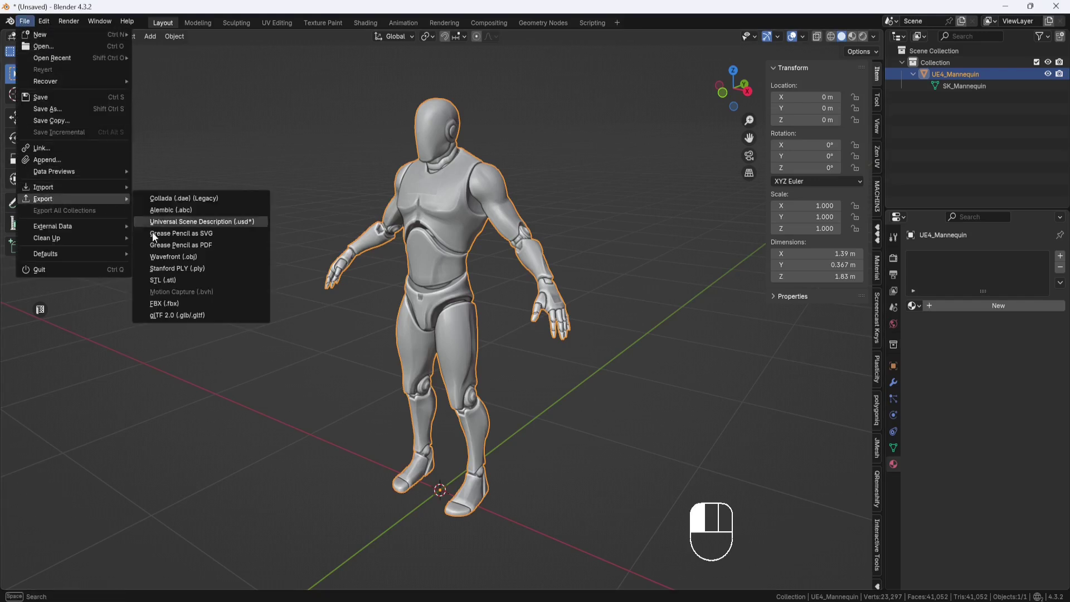
left_click(174, 305)
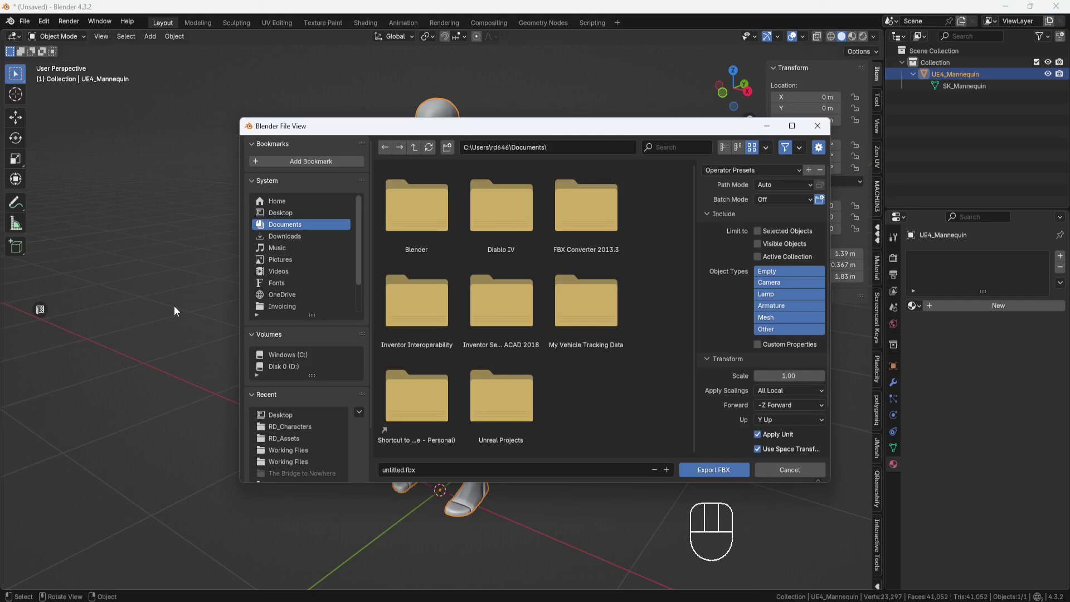
left_click(275, 213)
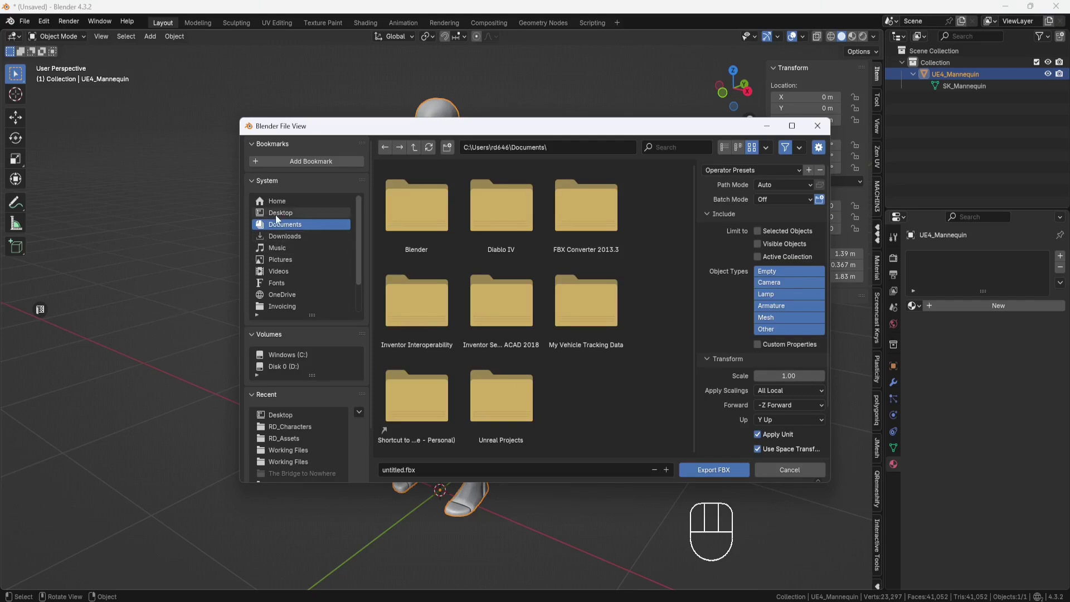
left_click(399, 470)
left_click_drag(404, 469, 377, 470)
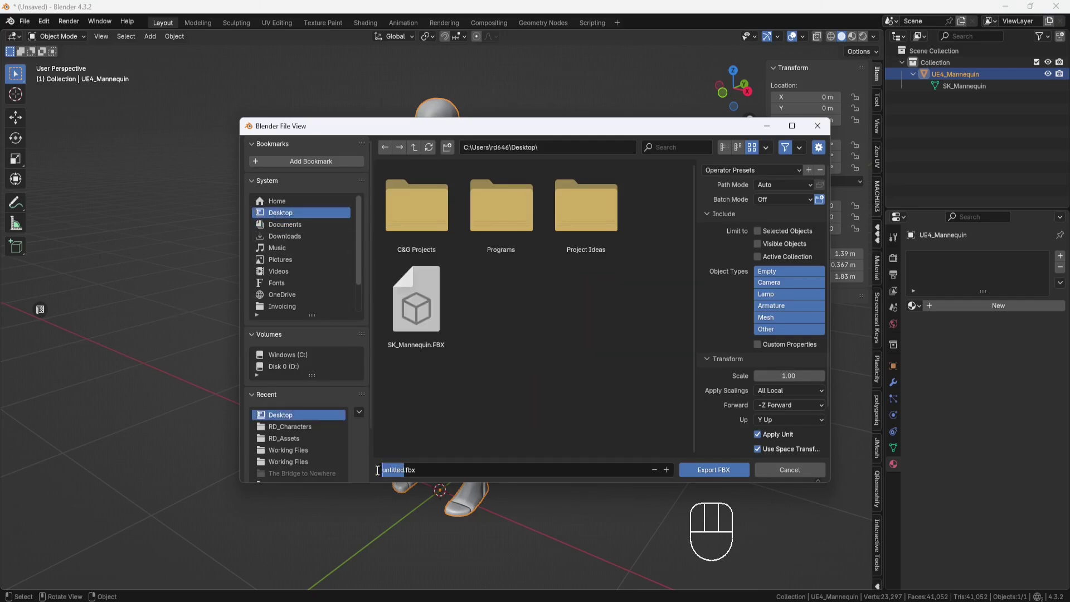
type("Test")
left_click(757, 231)
Step: Restrict the export to selected mesh objects and export Test.fbx
left_click(758, 231)
left_click(770, 316)
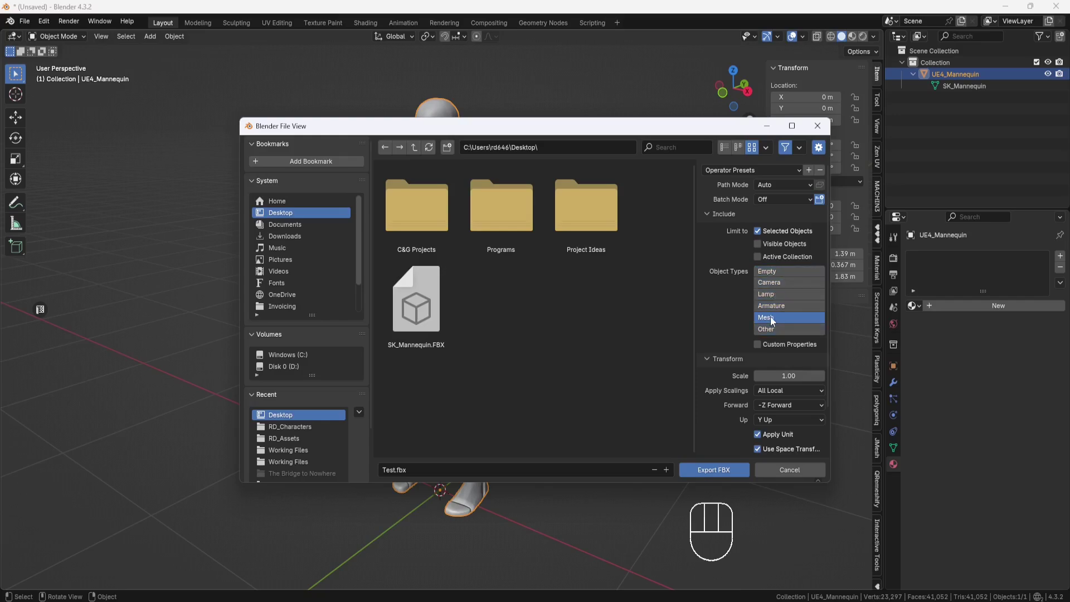
left_click(715, 470)
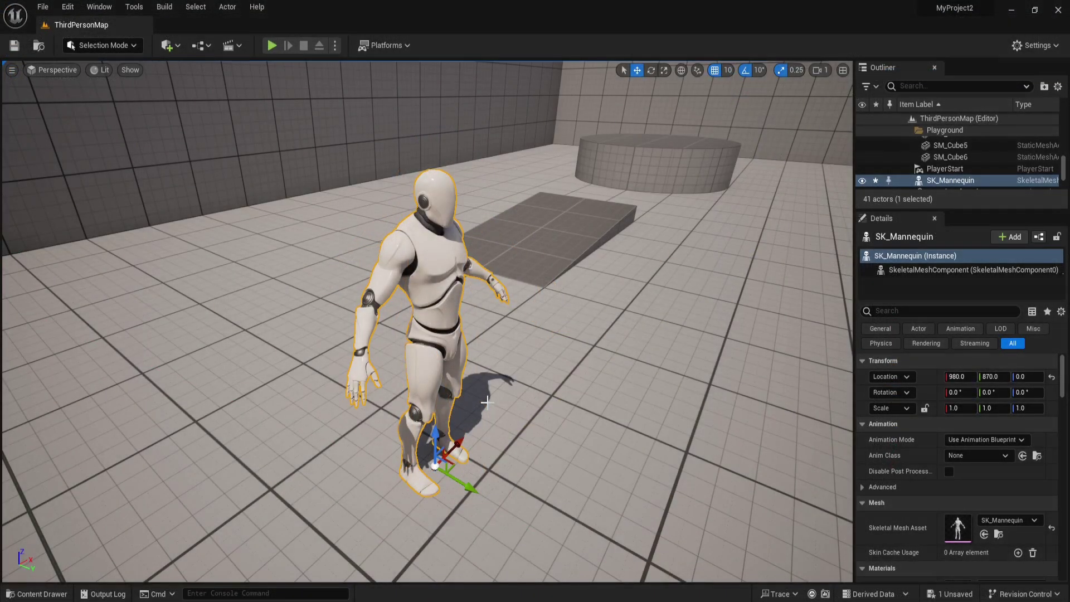
Step: Import Desktop\Test.fbx into the Meshes folder
left_click(32, 594)
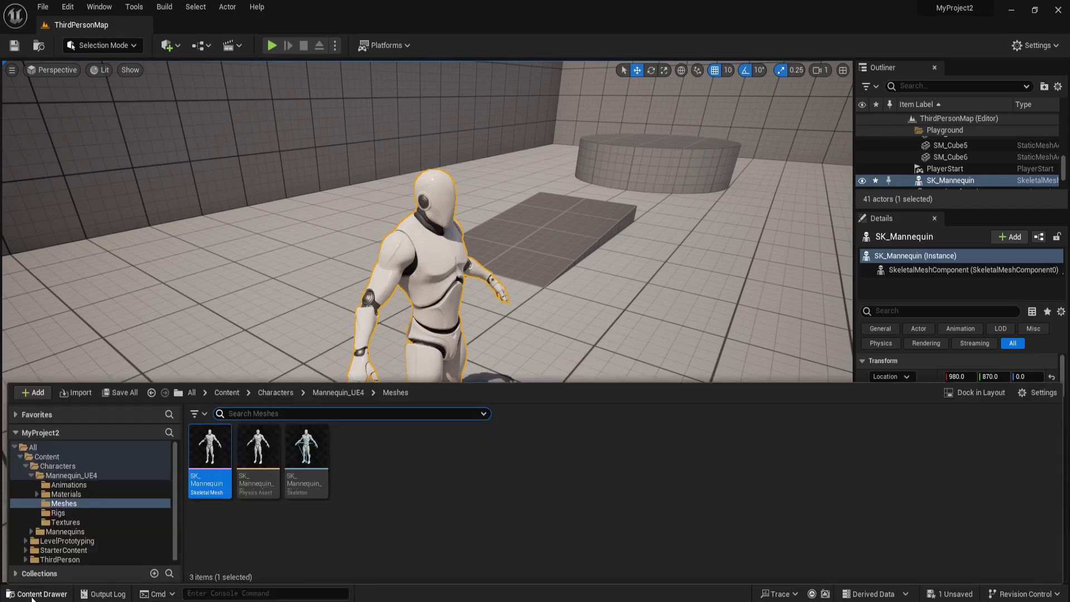
left_click(76, 393)
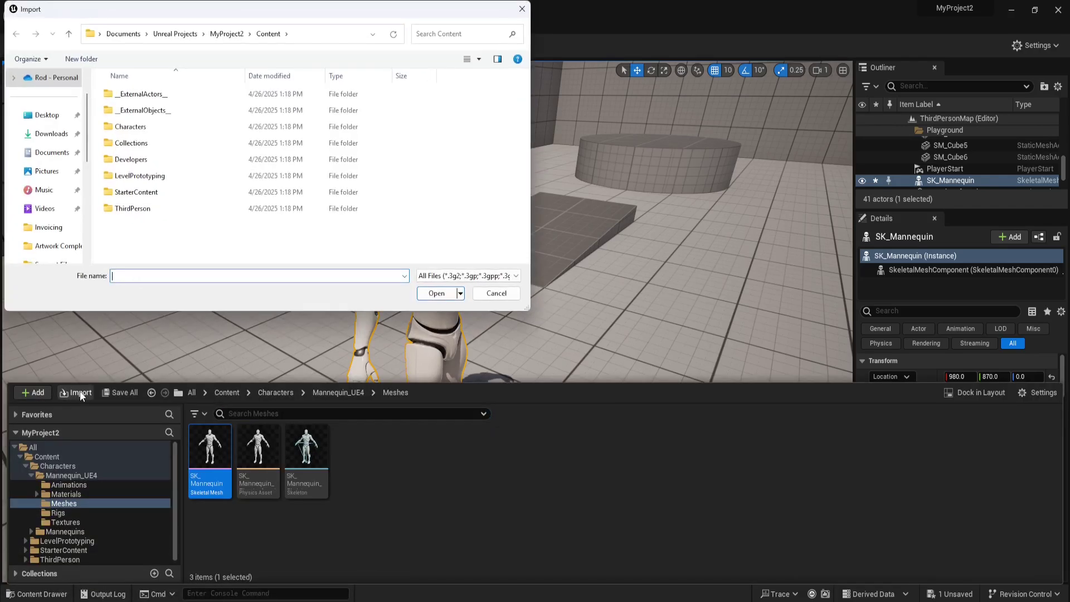
left_click(45, 115)
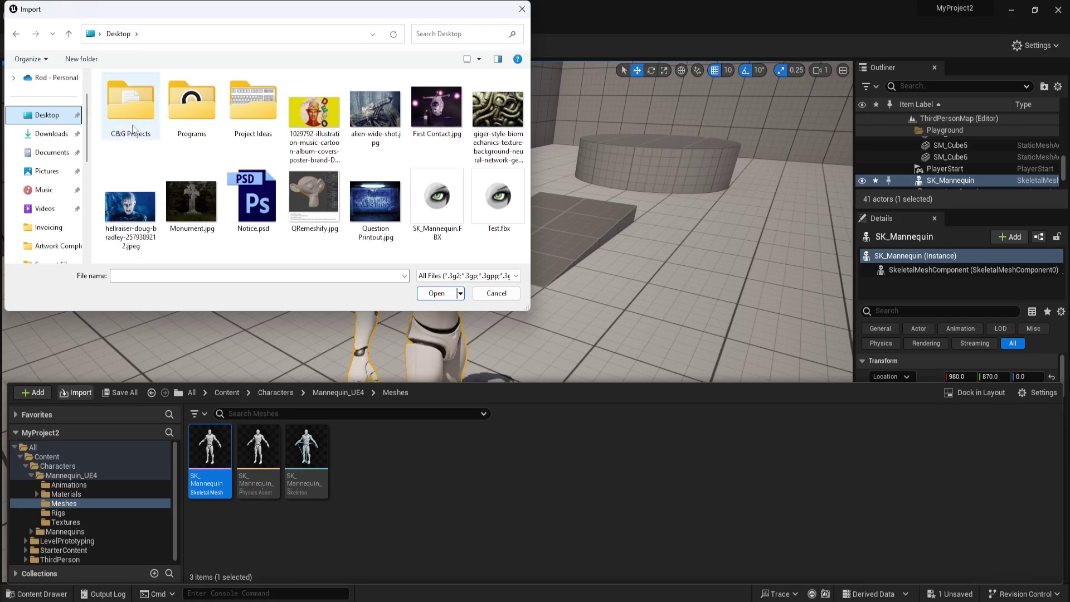
left_click(485, 208)
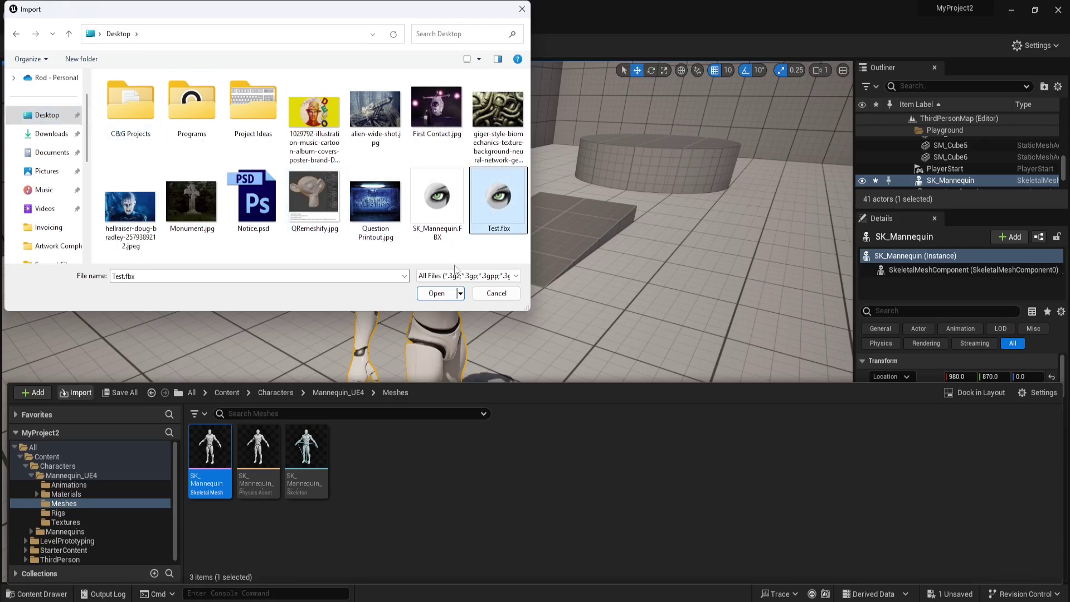
left_click(435, 294)
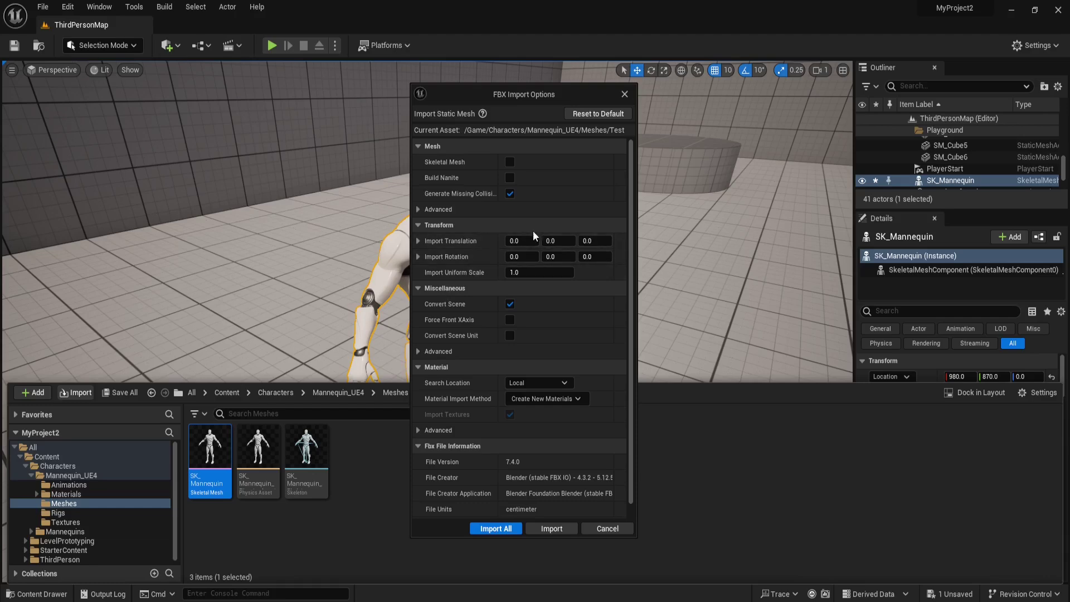
left_click(551, 528)
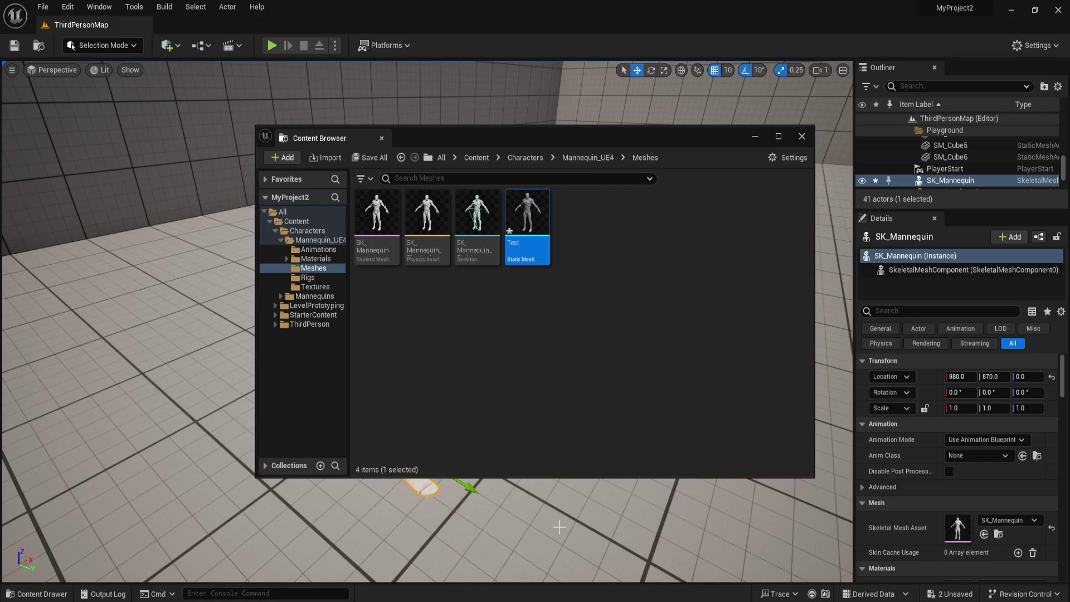
Step: Place the Test mesh in the level and move it along Y to 820
left_click_drag(537, 223, 230, 404)
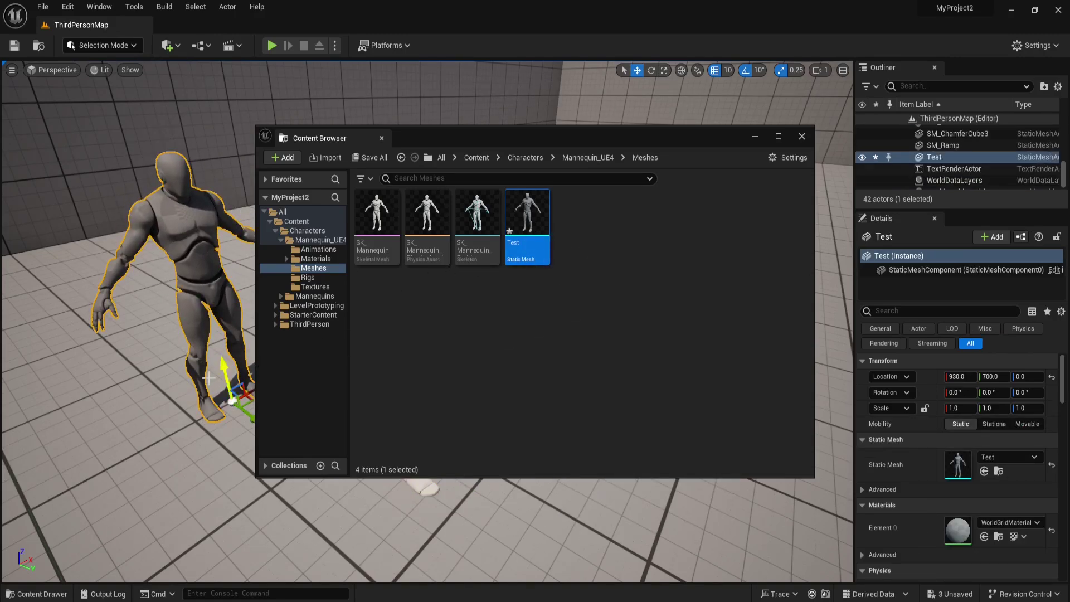
left_click(803, 138)
left_click(803, 137)
right_click_drag(501, 335, 497, 325)
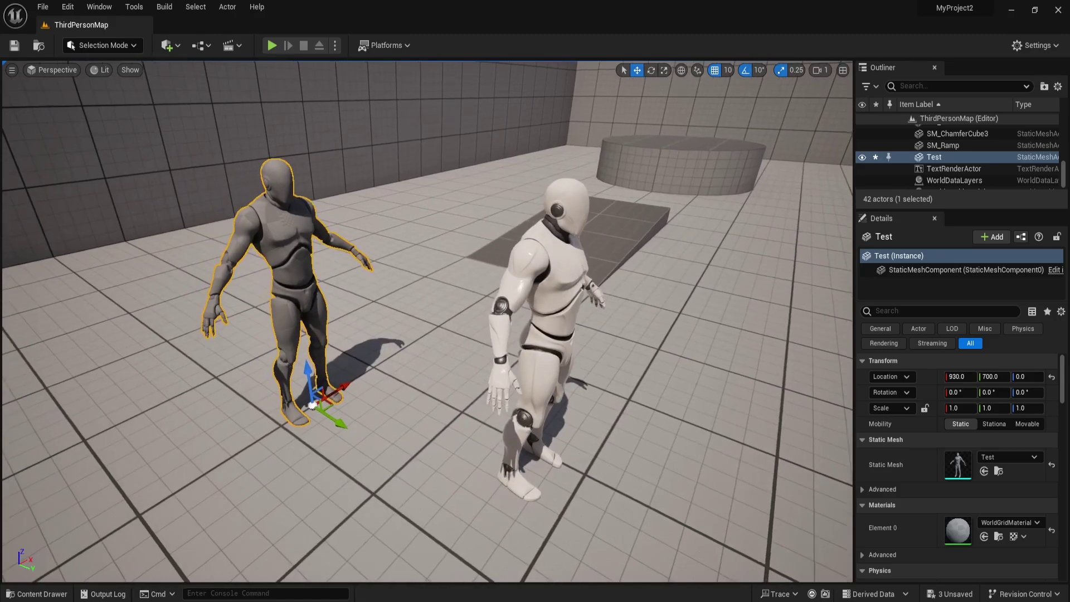
right_click_drag(429, 350, 432, 352)
left_click_drag(356, 421, 485, 446)
right_click_drag(484, 446, 462, 423)
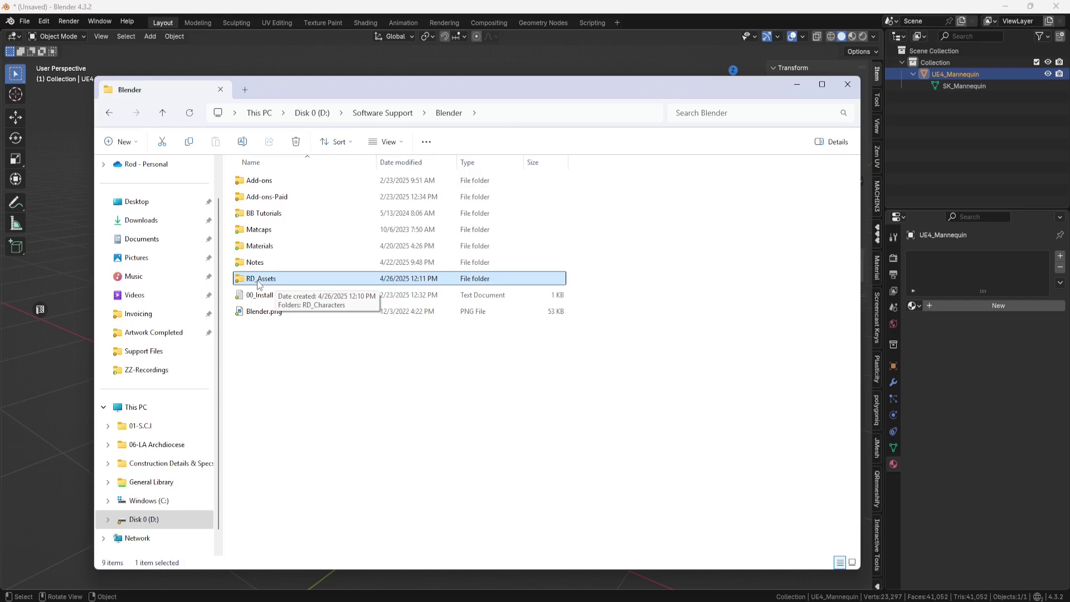
double_click(259, 281)
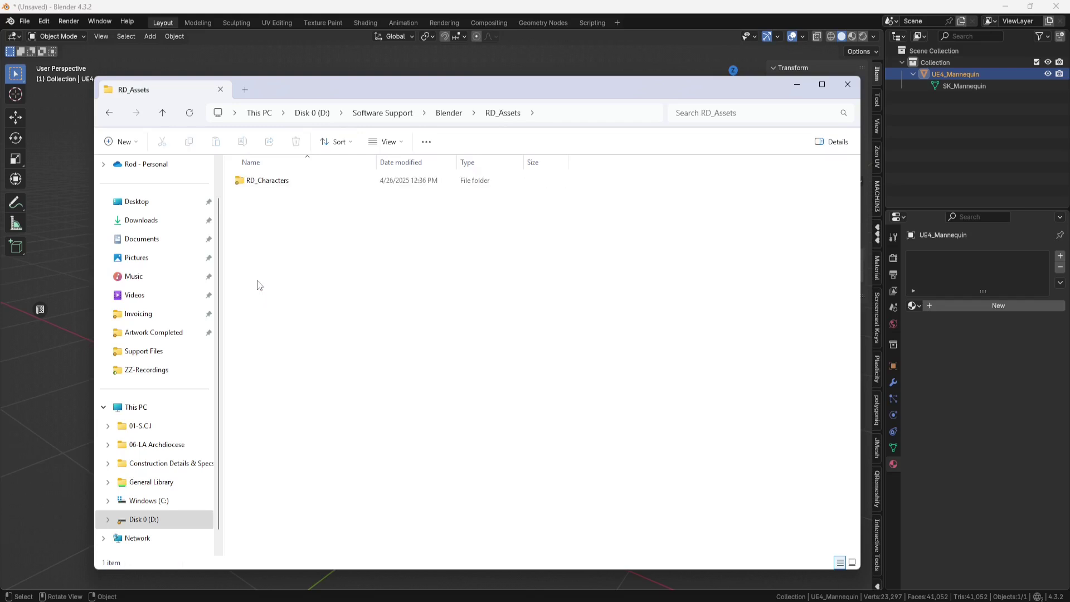
left_click(277, 185)
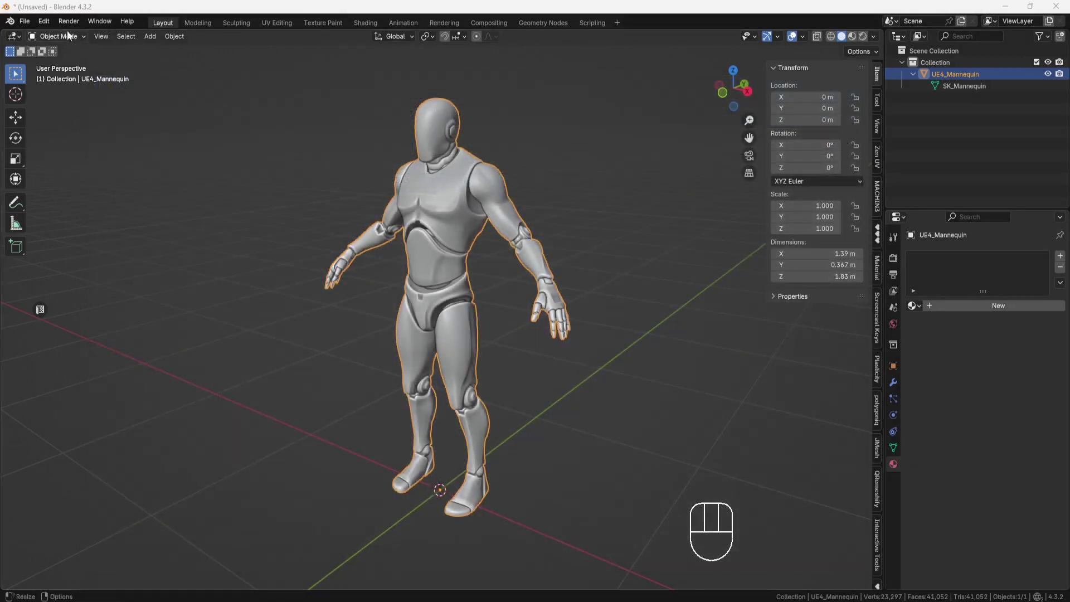
Step: Add D:\Software Support\Blender\RD_Assets as a new asset library in Preferences
left_click(45, 21)
left_click(77, 169)
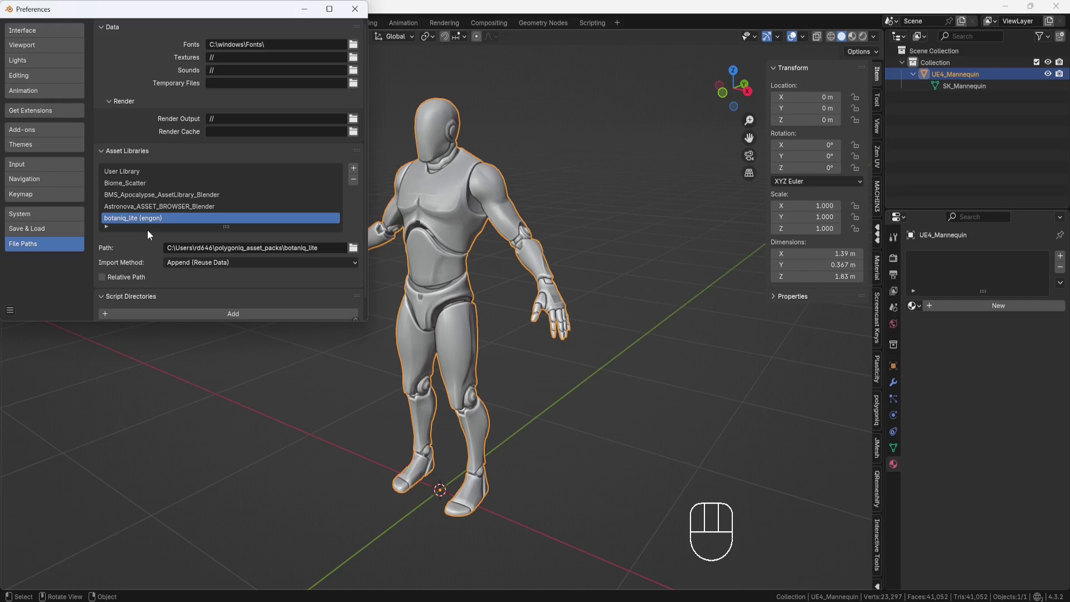
left_click(354, 169)
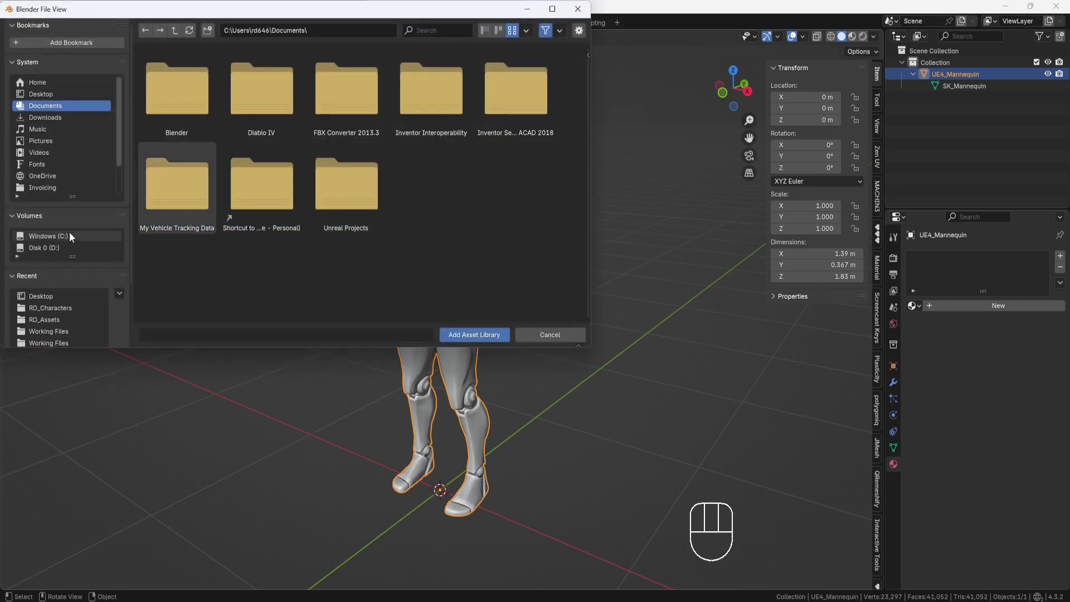
left_click(52, 246)
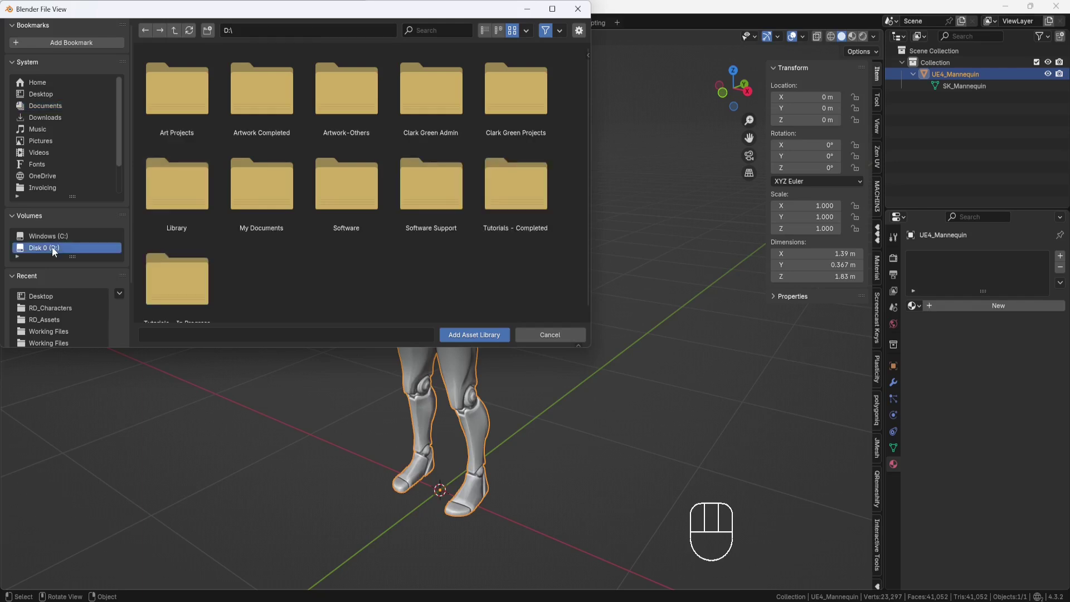
double_click(419, 185)
double_click(352, 110)
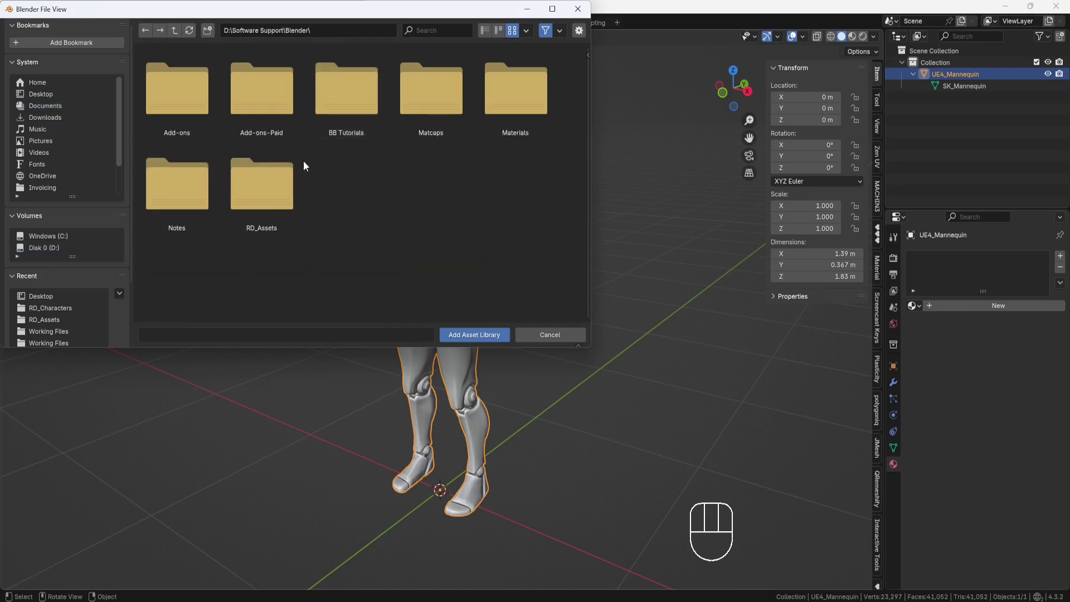
double_click(278, 185)
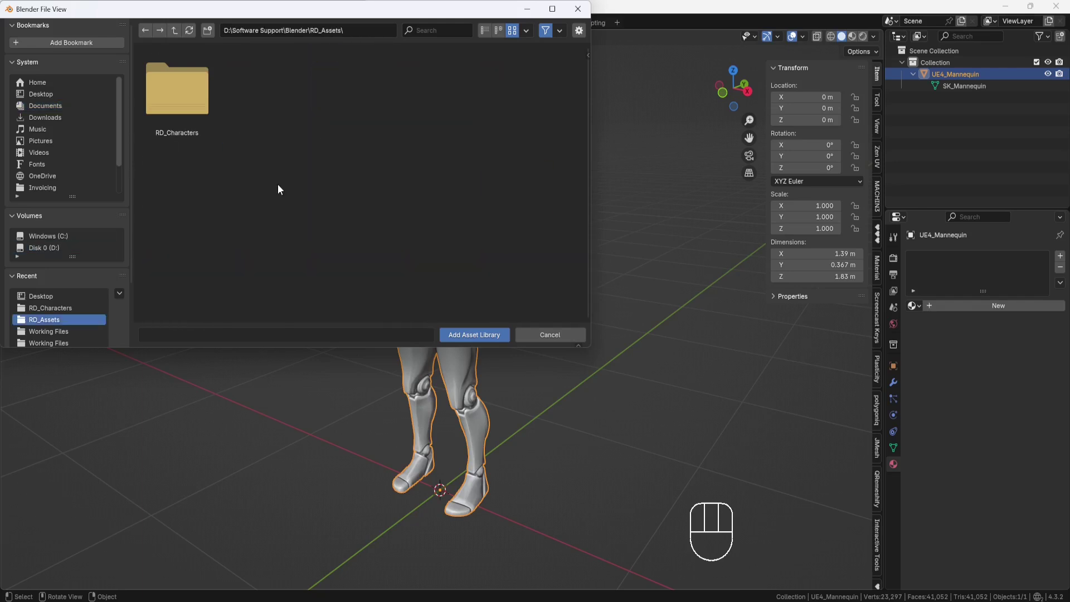
left_click(473, 335)
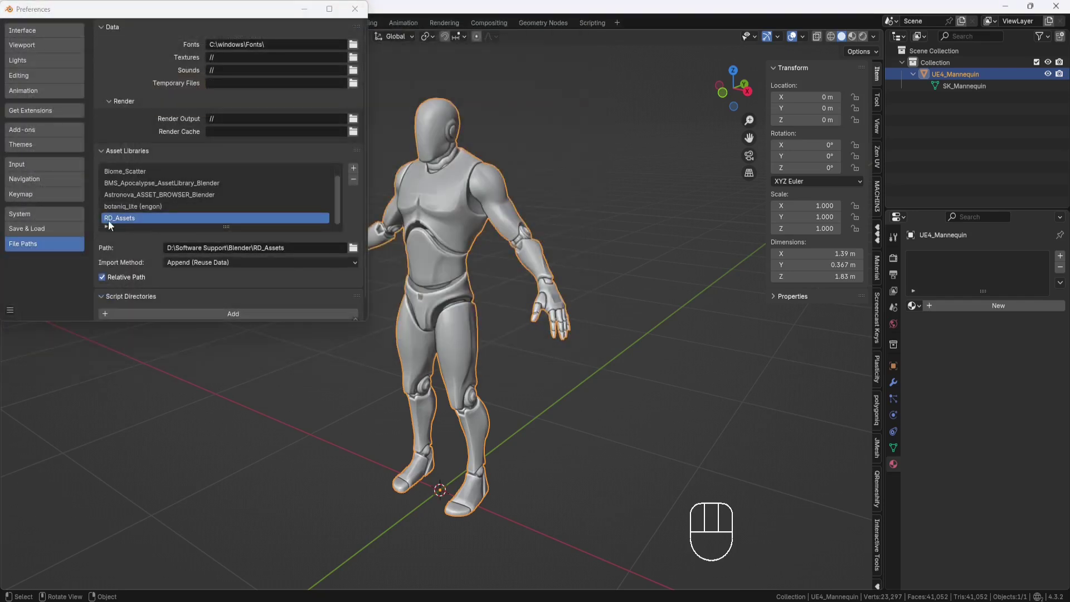
Step: Save the preferences and close the Preferences window
left_click(10, 310)
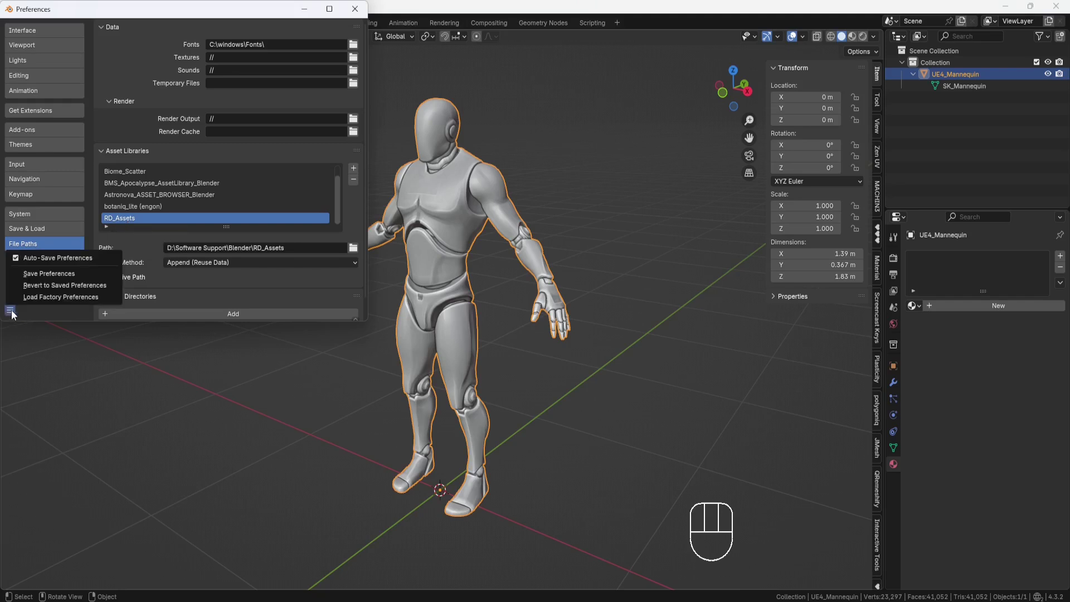
left_click(52, 273)
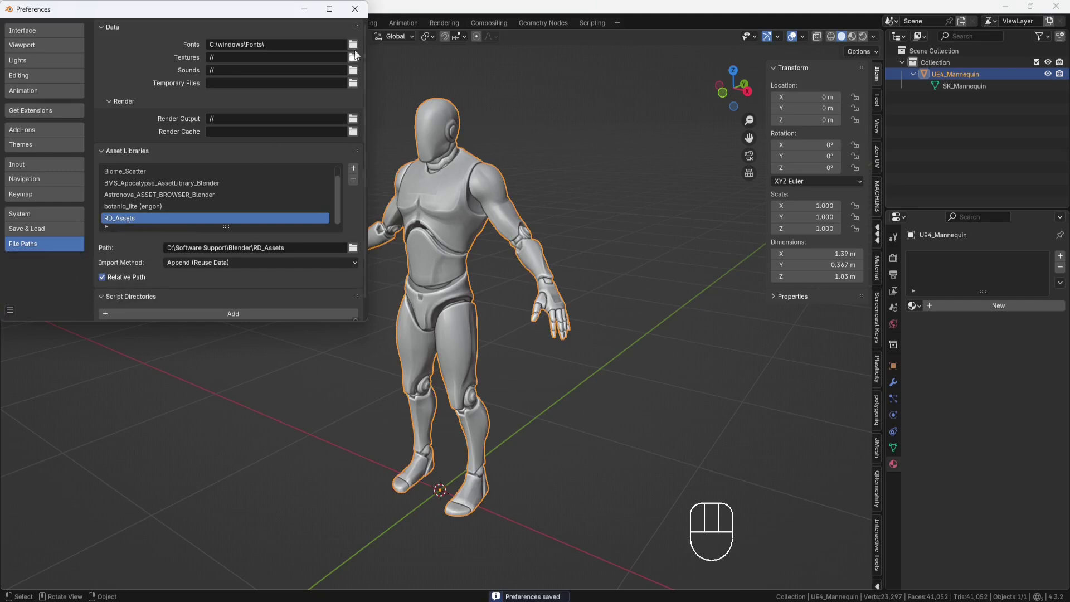
left_click(354, 8)
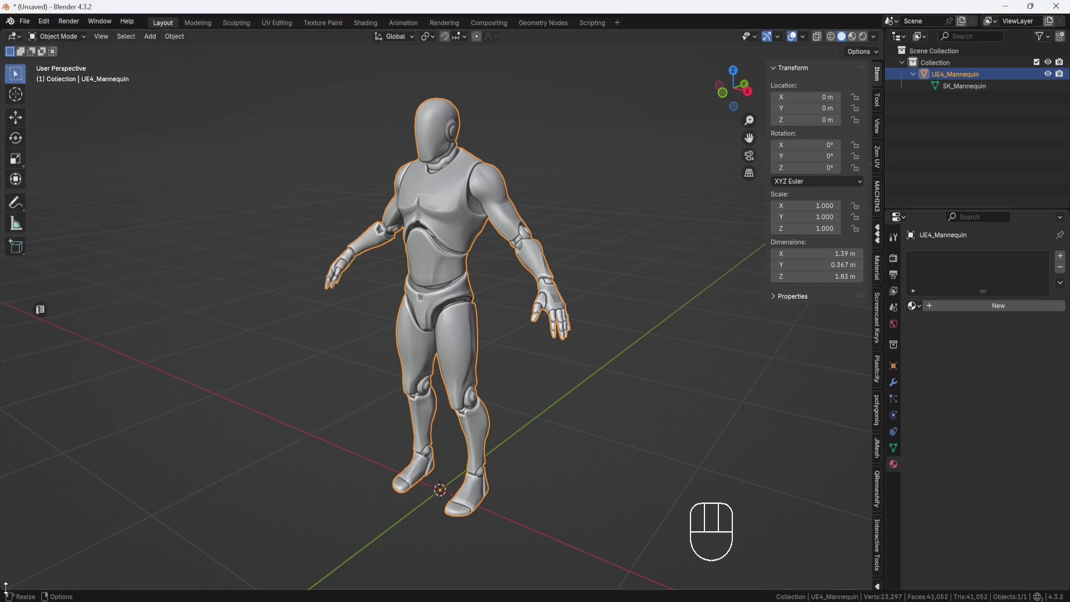
Step: Split off a lower area as an Asset Browser showing Current File assets
left_click_drag(4, 589, 12, 417)
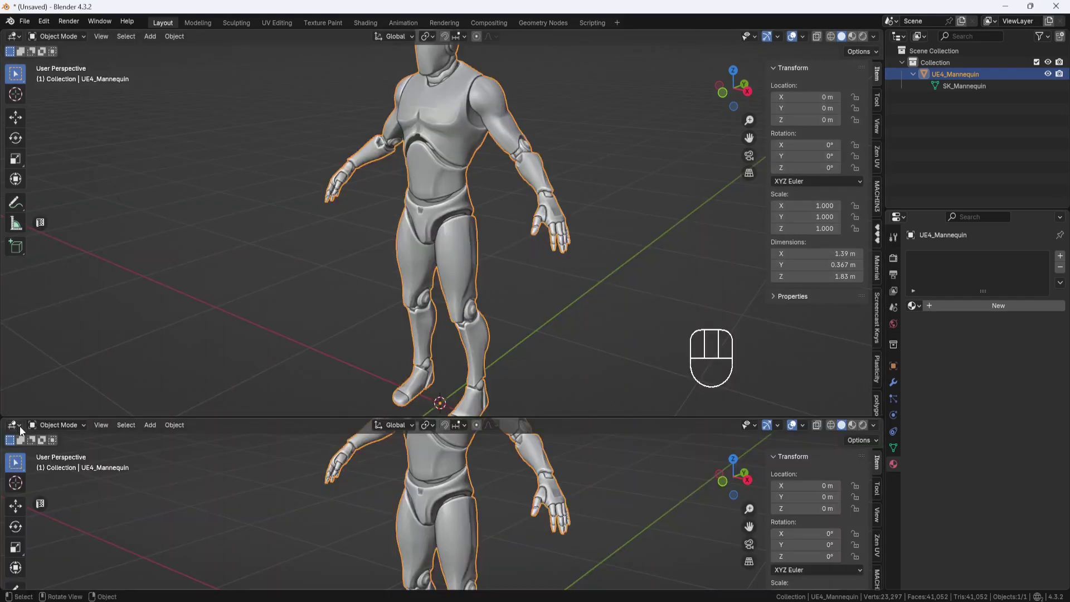
left_click(15, 425)
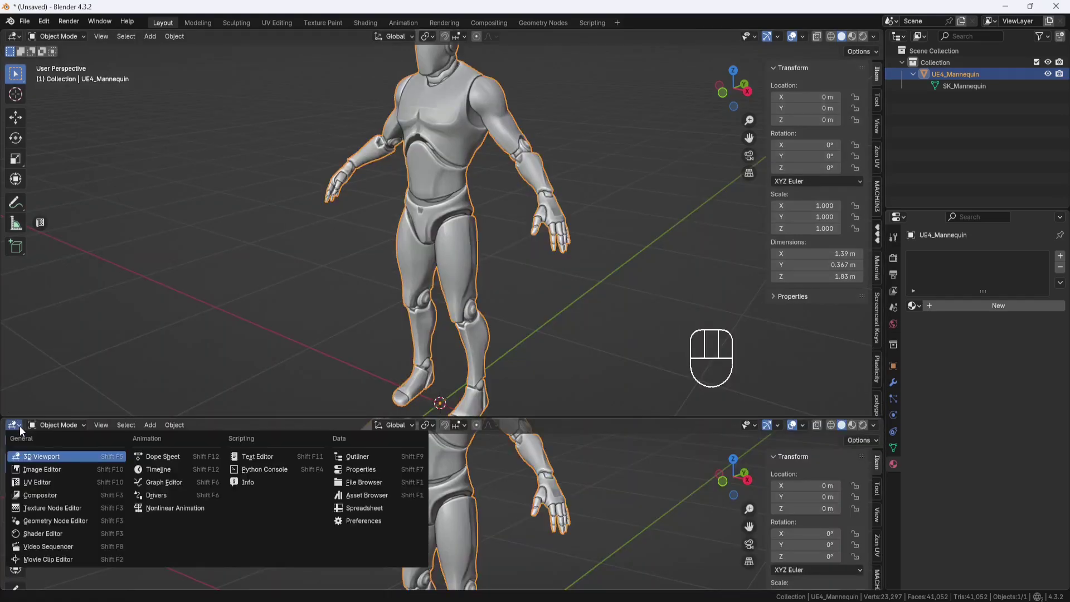
left_click(368, 495)
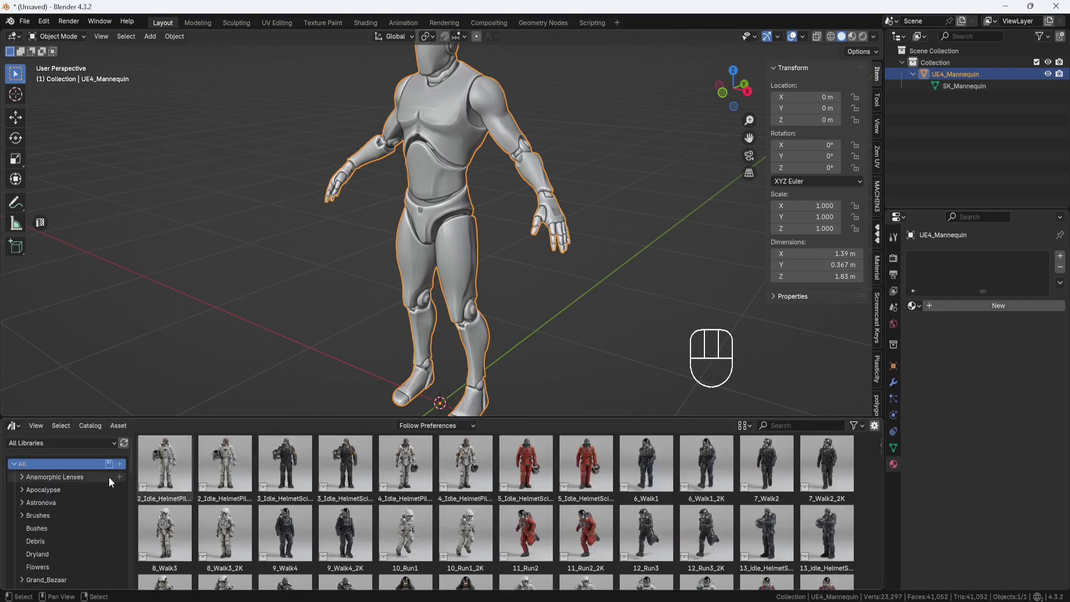
left_click(113, 444)
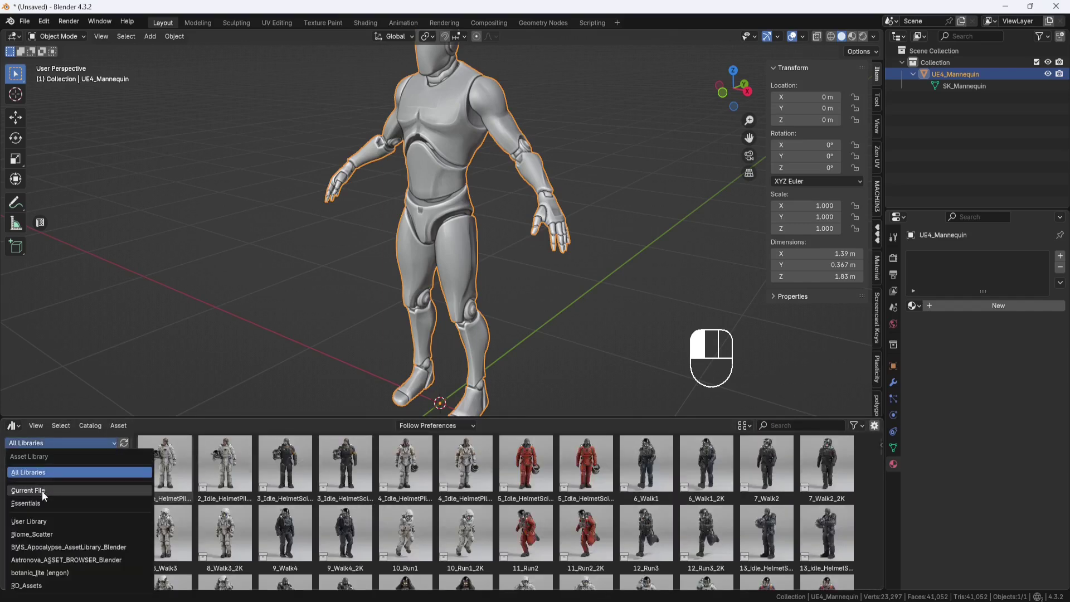
left_click(28, 490)
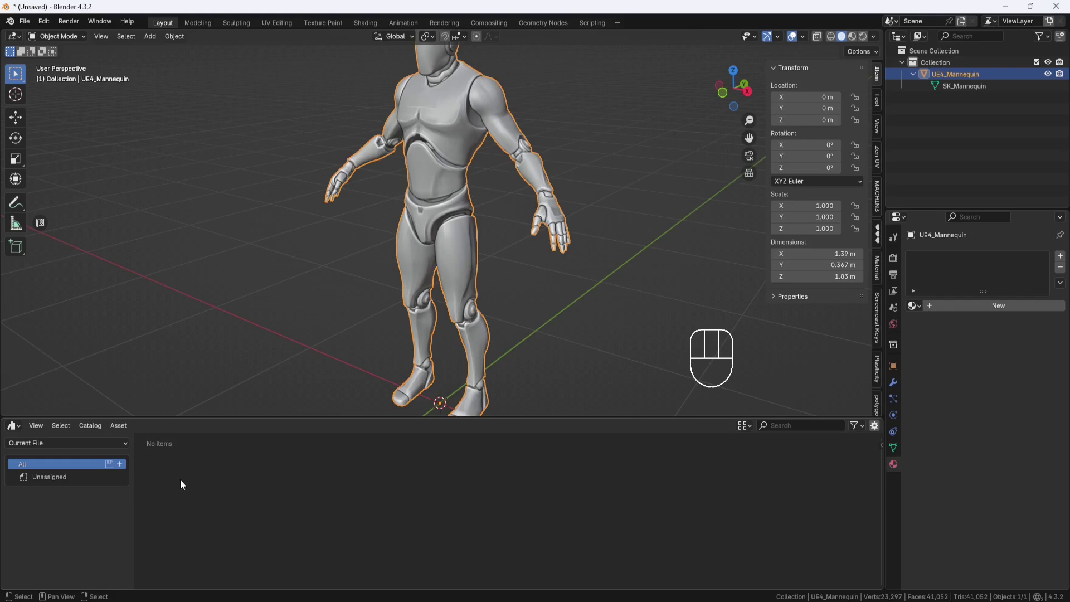
Step: Mark the UE4_Mannequin object as an asset from the Outliner
left_click(467, 237)
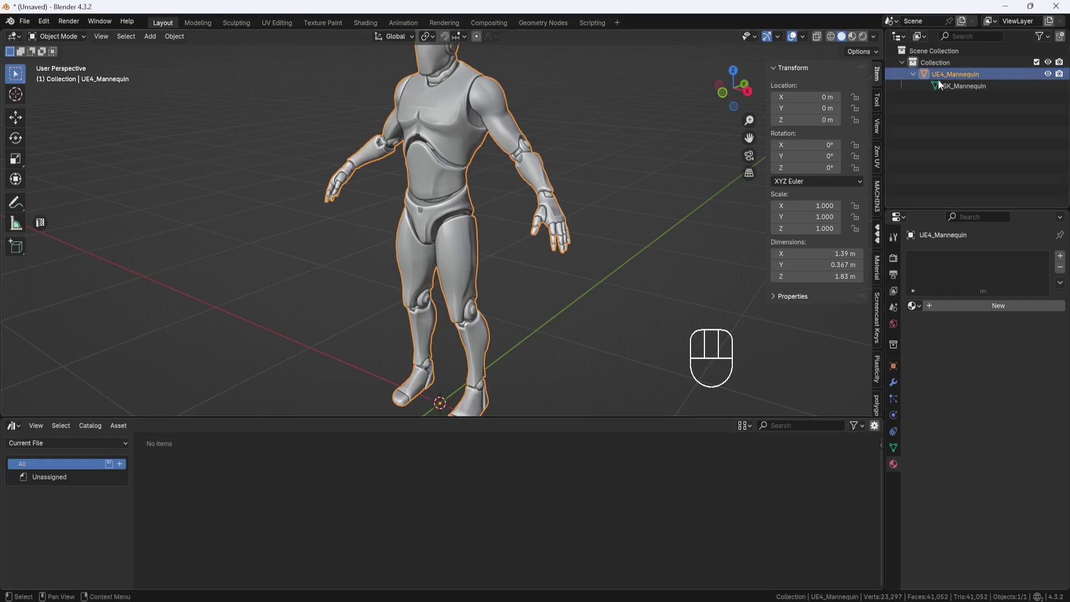
right_click(955, 73)
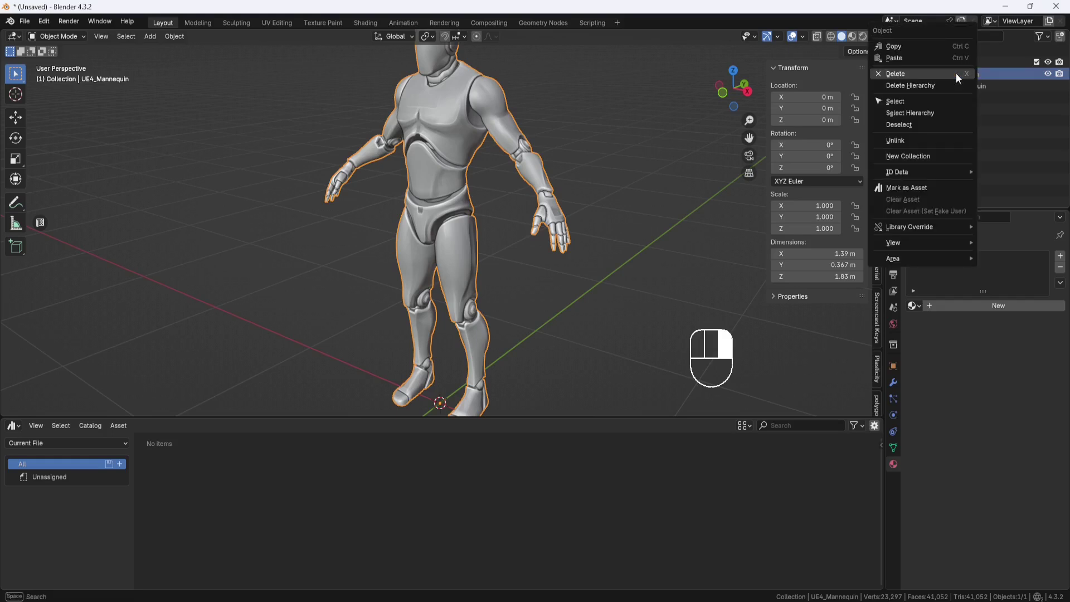
left_click(921, 186)
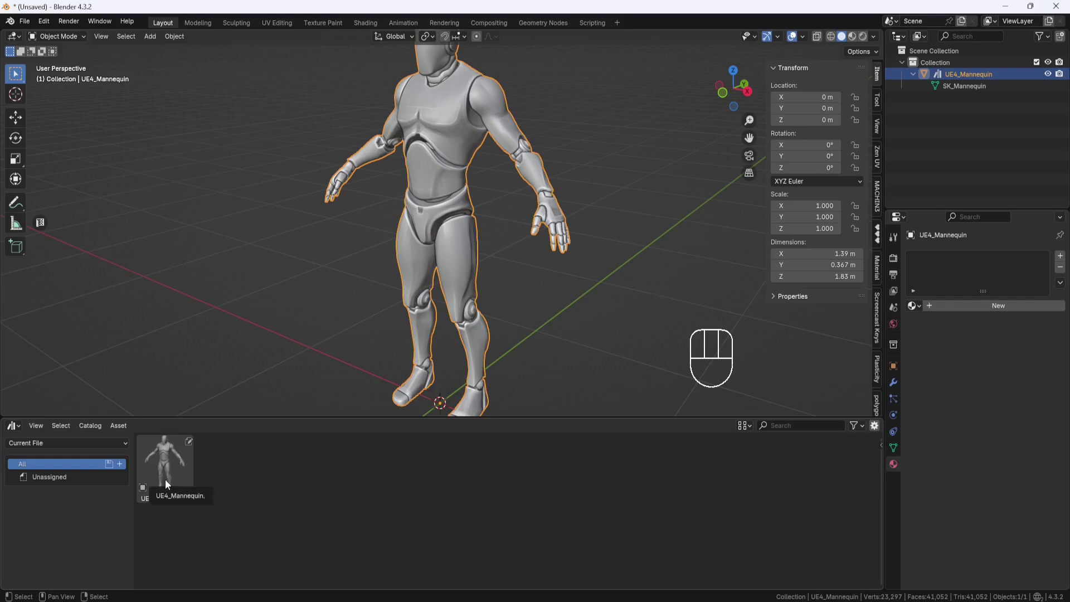
Step: Drag a UE4_Mannequin copy beside the original, then show RD_Assets in a lower Asset Browser
left_click_drag(165, 479, 209, 317)
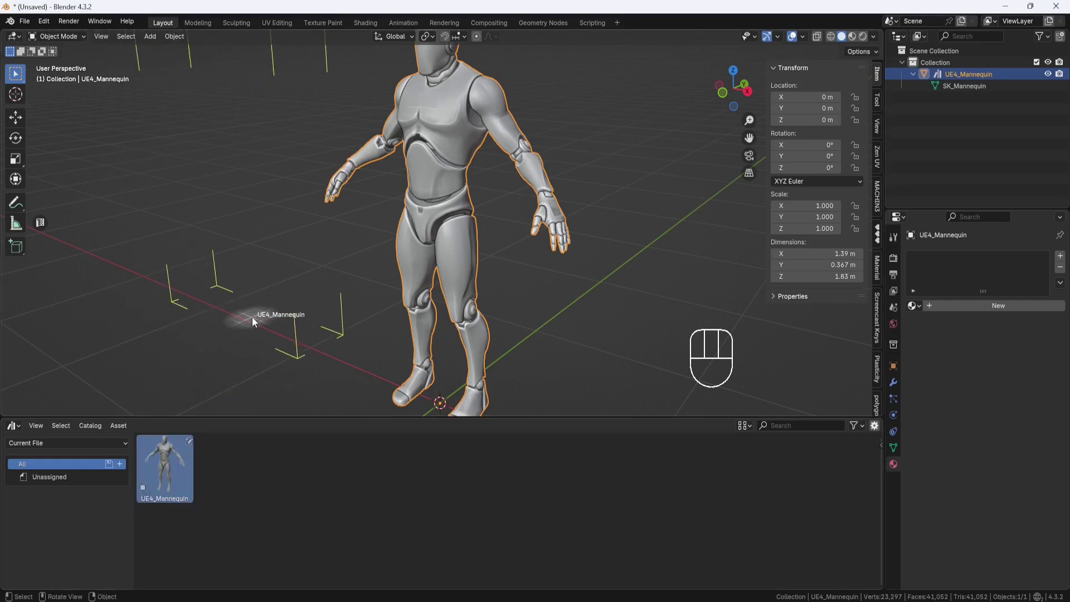
left_click_drag(252, 321, 252, 321)
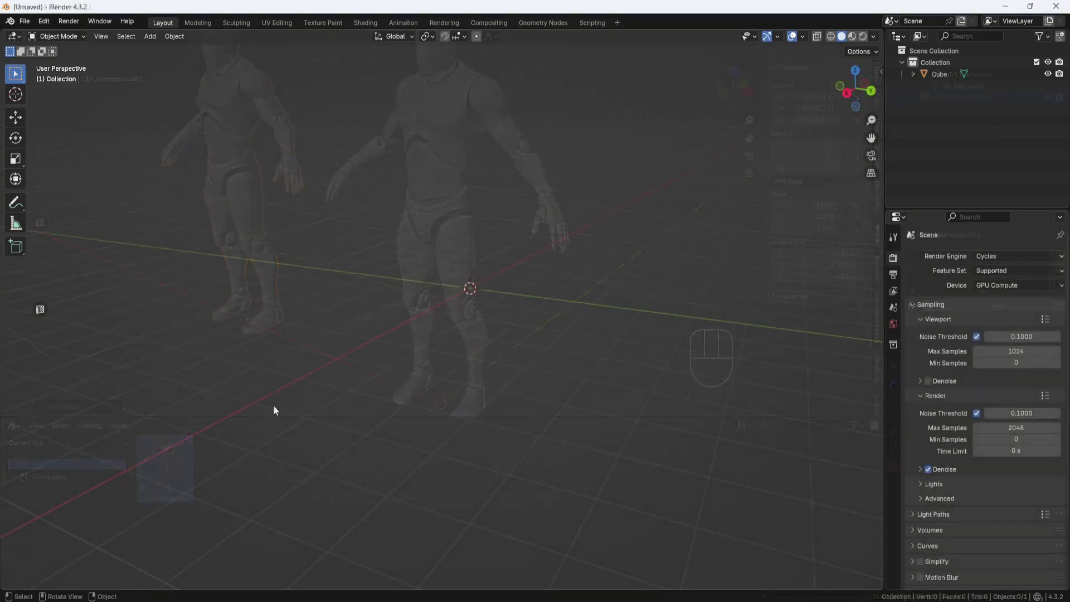
left_click_drag(3, 586, 21, 415)
left_click(19, 423)
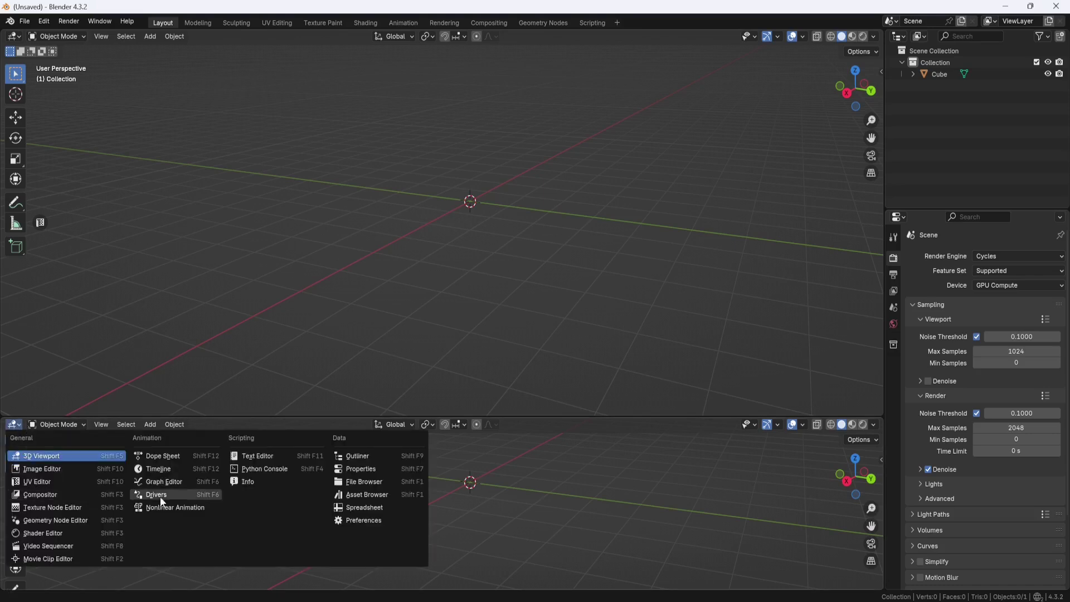
left_click(349, 494)
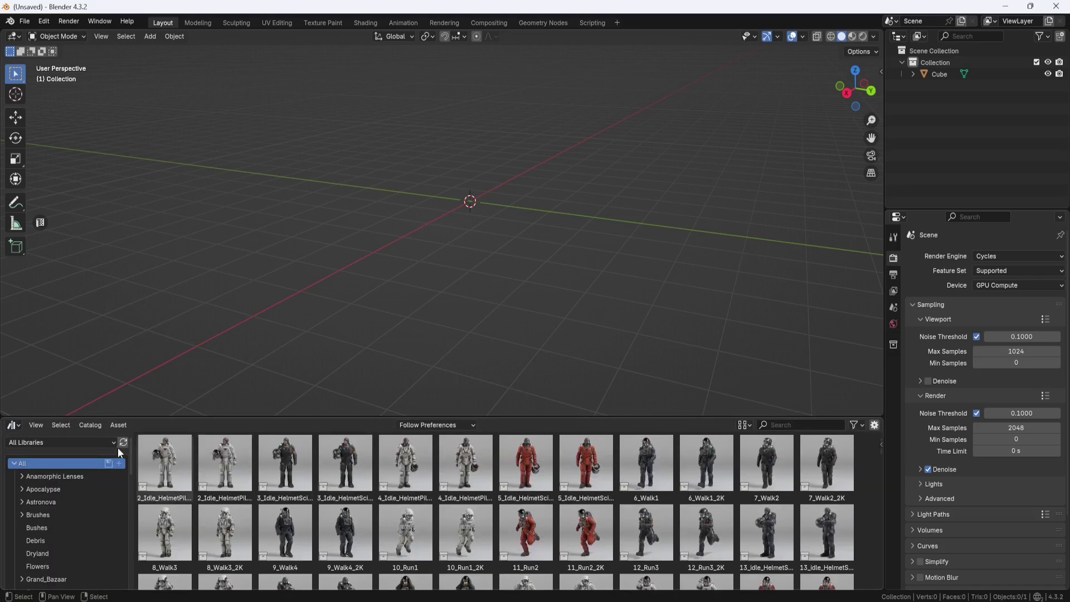
left_click(113, 443)
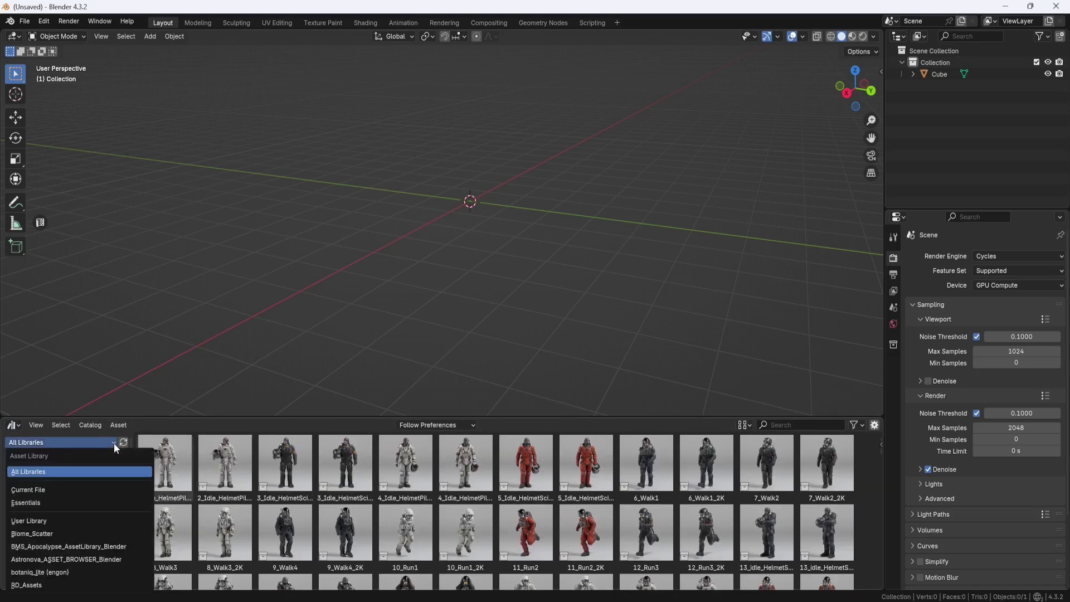
left_click(33, 584)
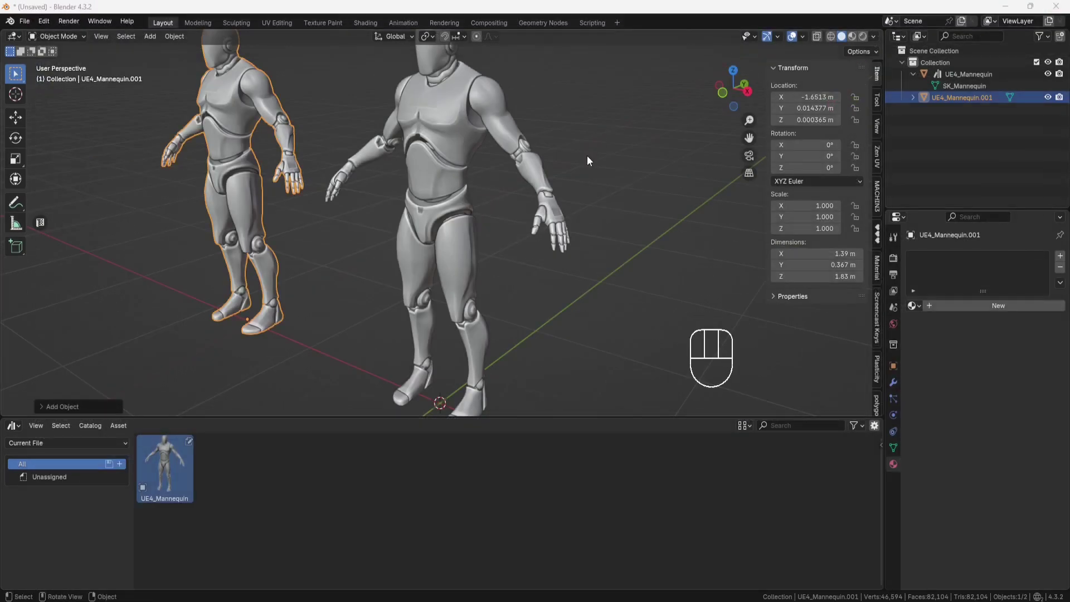
middle_click_drag(239, 158, 246, 159)
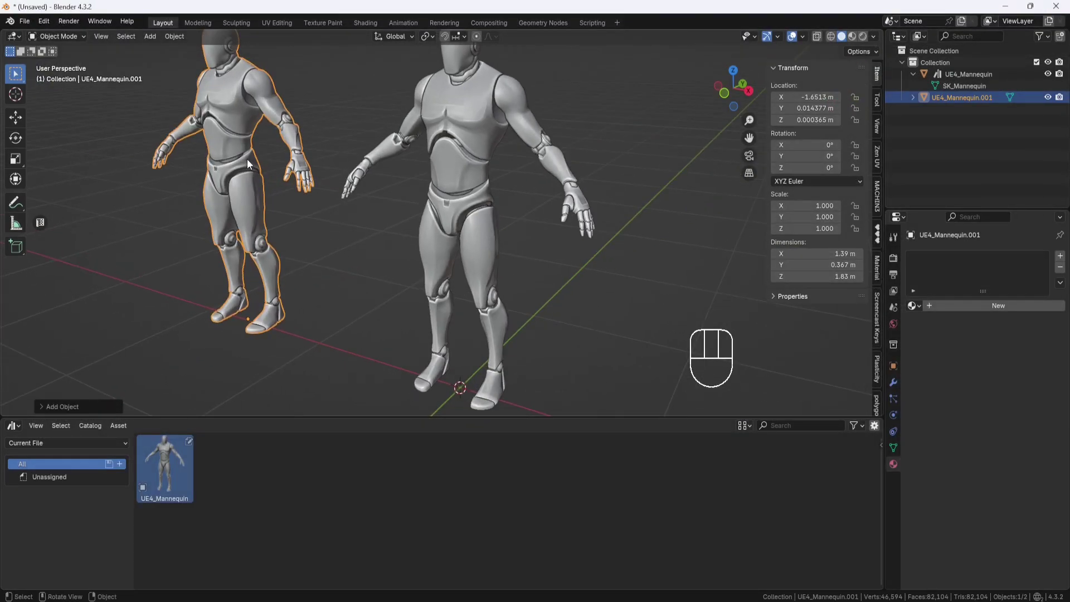
Step: Delete UE4_Mannequin.001 and save as UE4_Mannequin.blend in RD_Assets\RD_Characters
key("Delete")
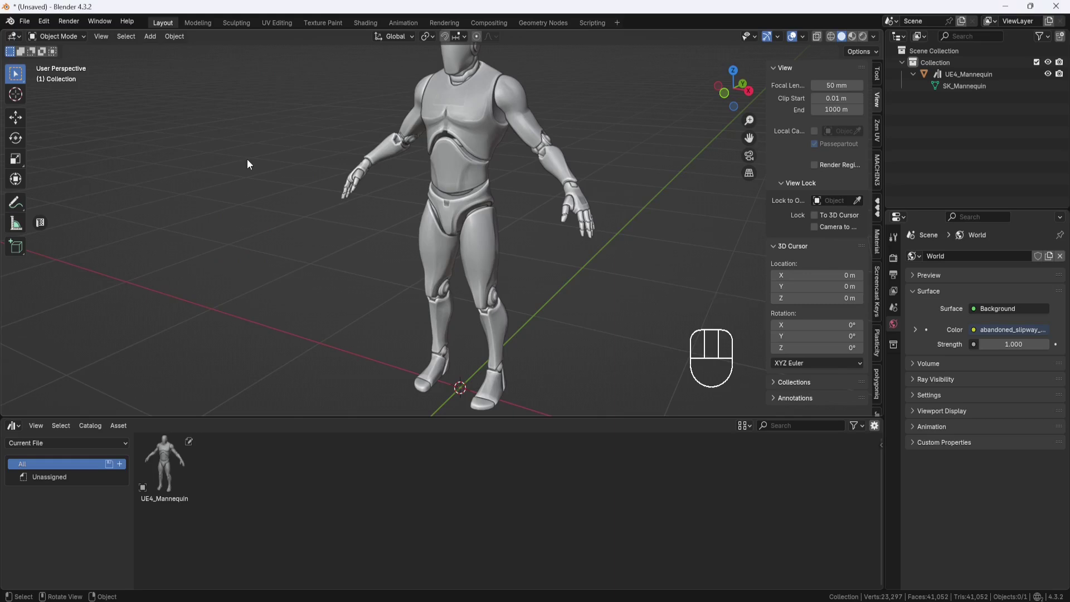
left_click(26, 21)
left_click(45, 108)
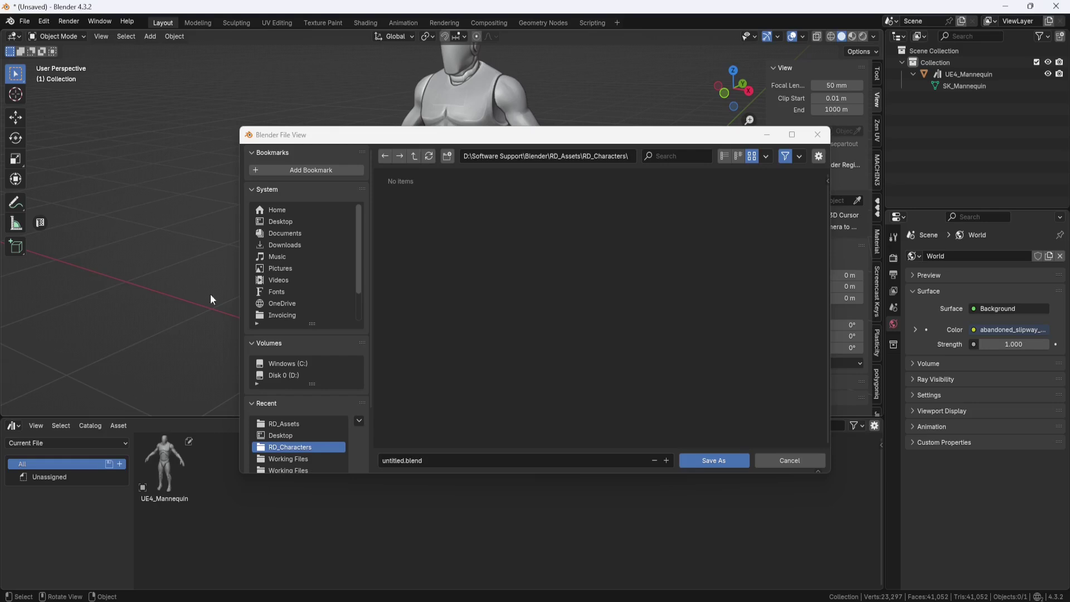
left_click(288, 375)
left_click(689, 323)
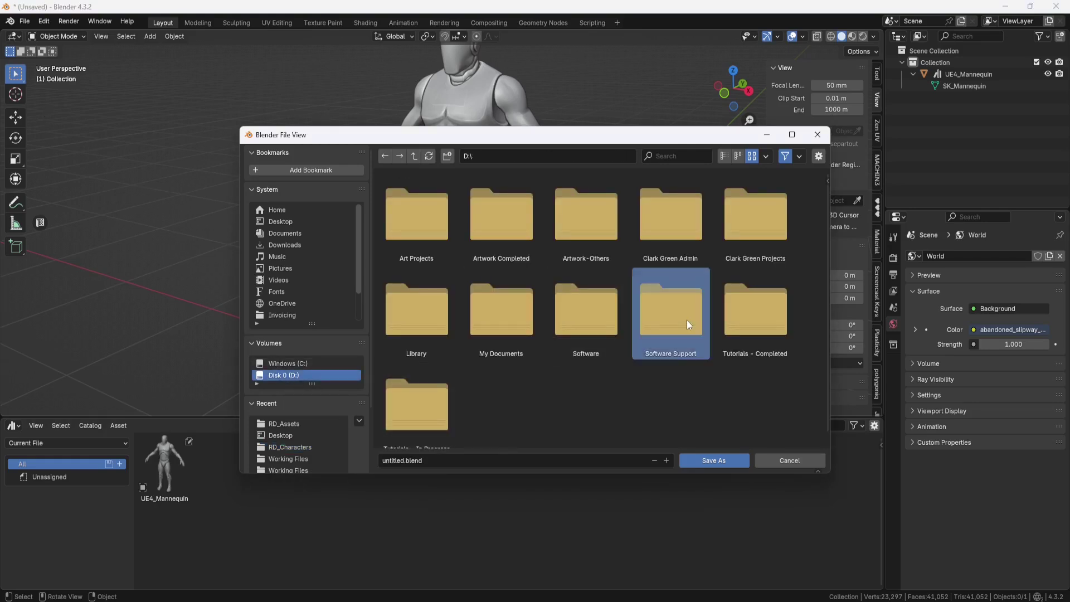
double_click(685, 319)
double_click(592, 229)
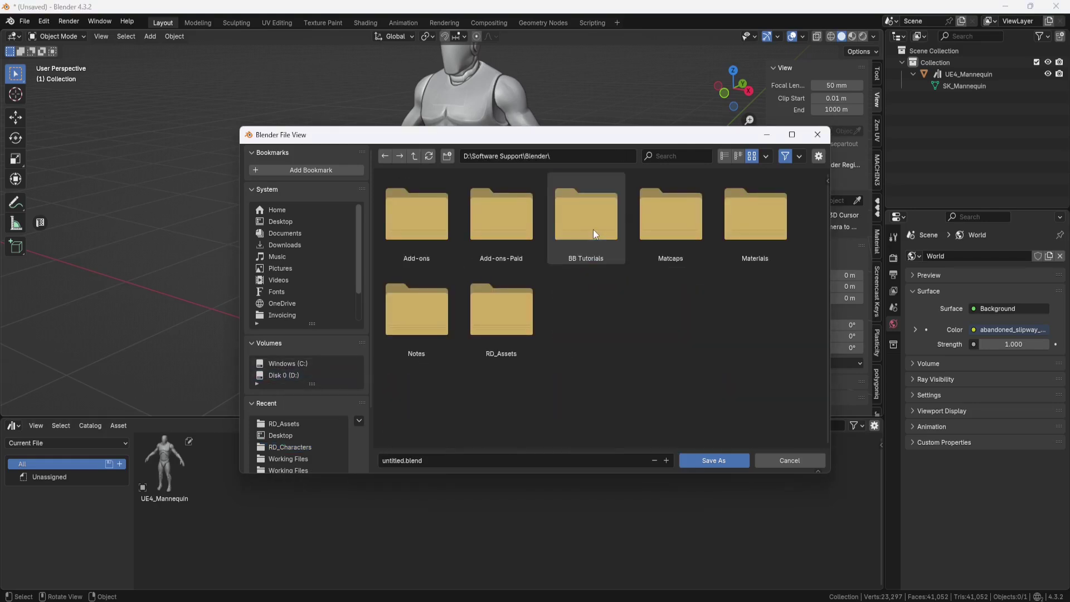
double_click(518, 312)
double_click(437, 250)
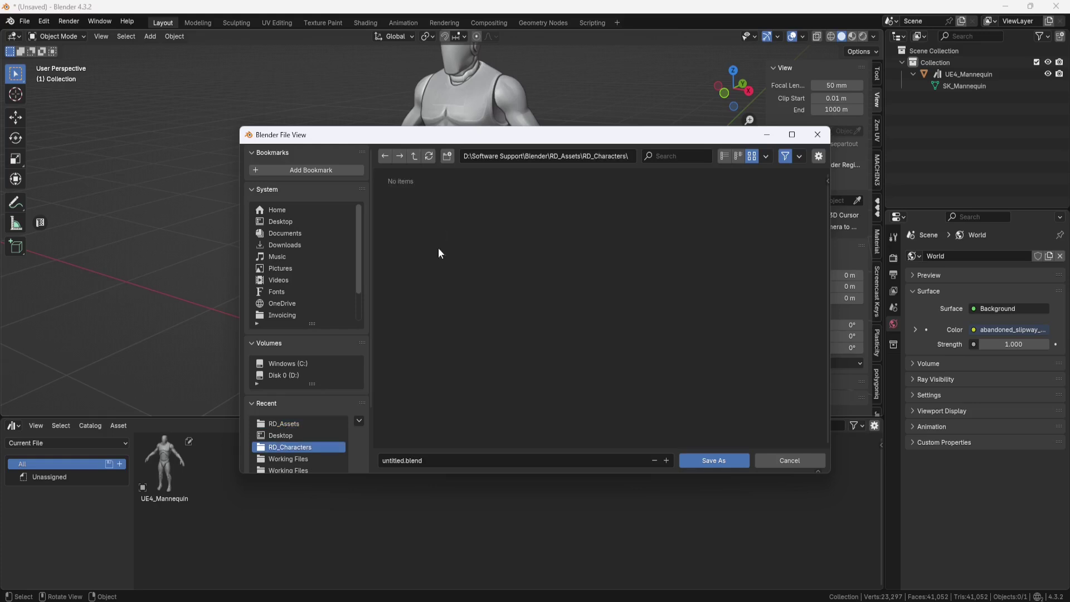
left_click(400, 458)
type("UE4_Mannequin")
left_click(715, 462)
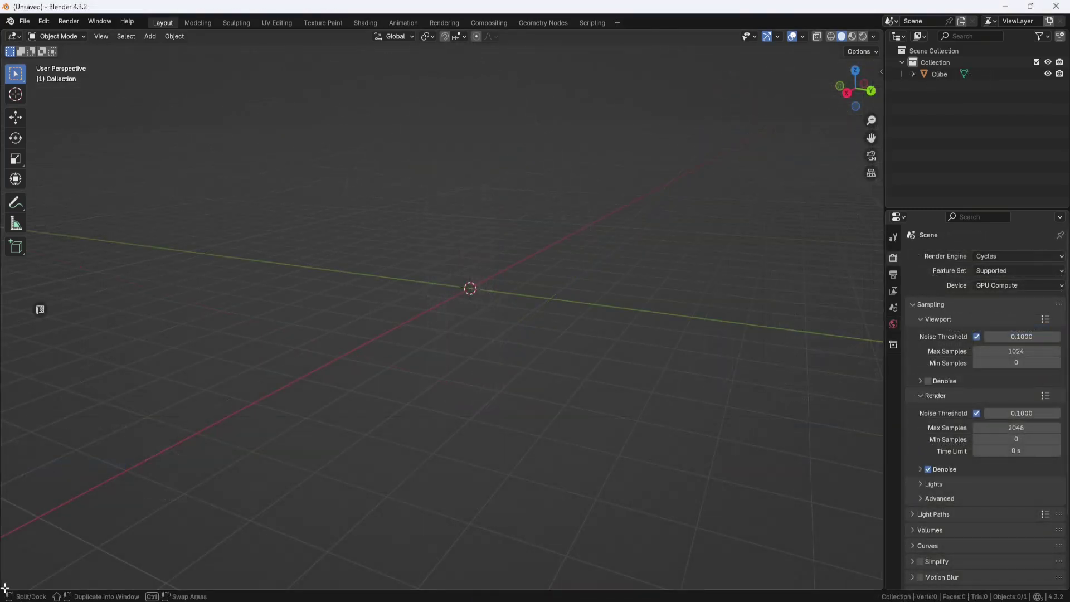
Step: Split the new file's viewport and show the RD_Assets library in a lower Asset Browser
left_click_drag(5, 587, 23, 417)
left_click(19, 426)
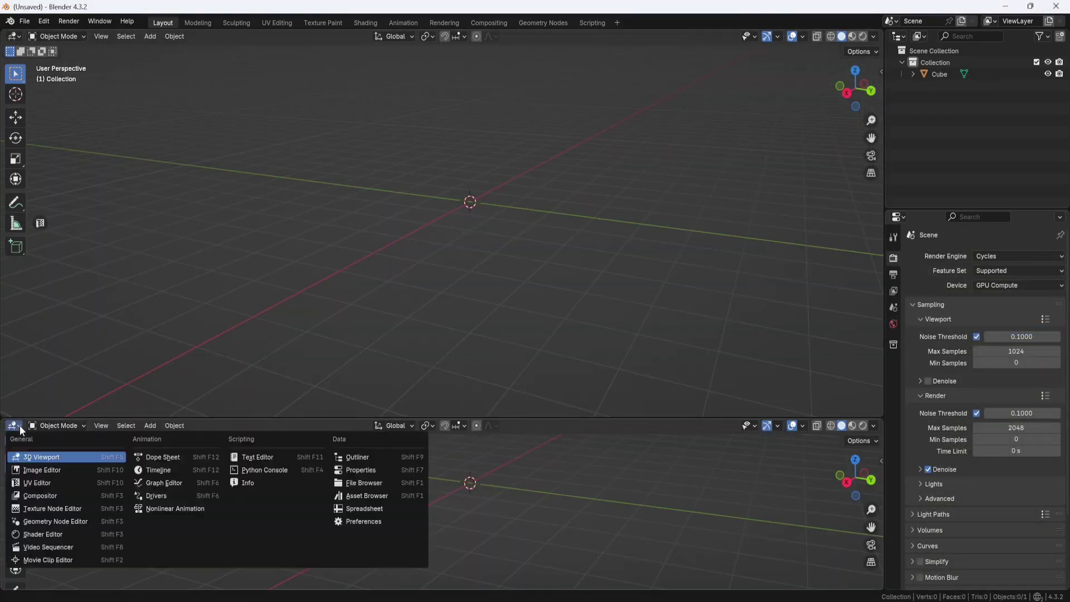
left_click(357, 496)
left_click(112, 444)
left_click(50, 584)
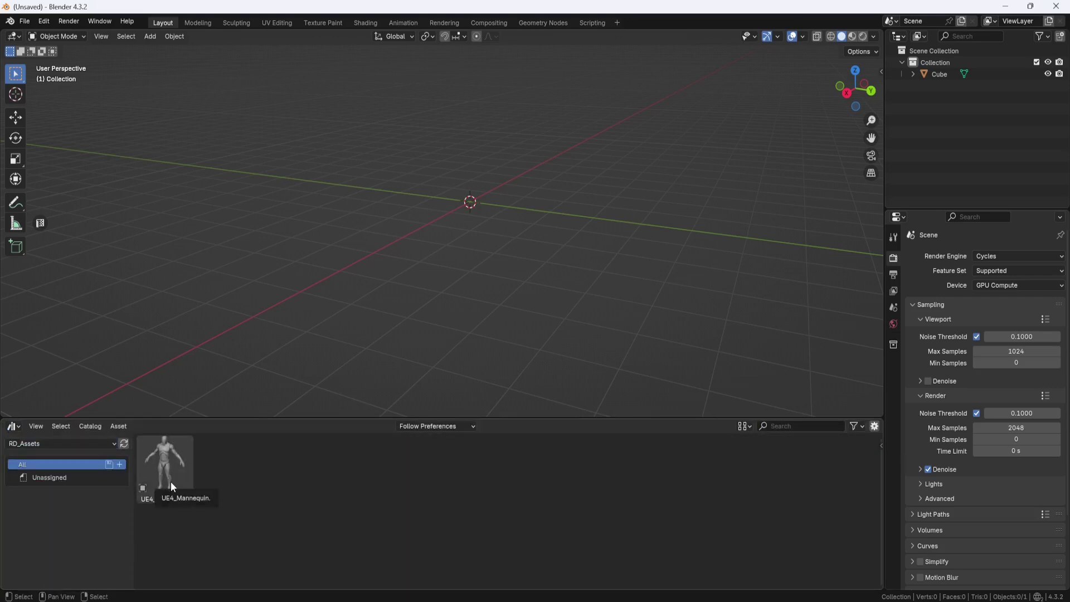
Step: Drag UE4_Mannequin from RD_Assets into the scene and view it from the front
left_click_drag(170, 482, 396, 312)
middle_click_drag(386, 318, 490, 259)
scroll(470, 283, "up", 4)
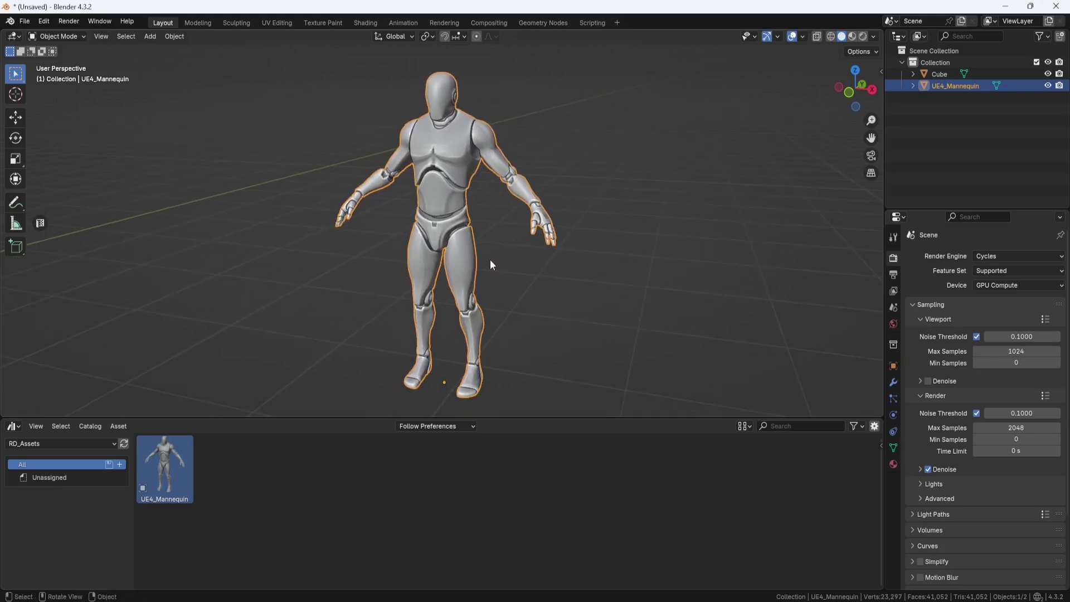